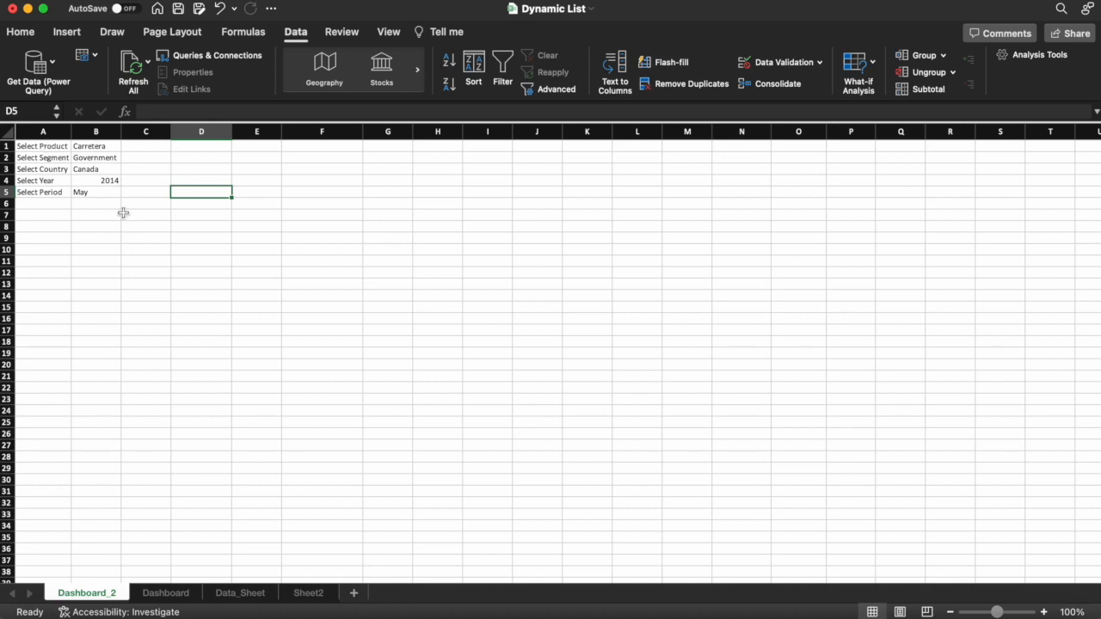
Set the Select Product cell to Montana and the Select Segment cell to Midmarket on Dashboard_2.
click(112, 147)
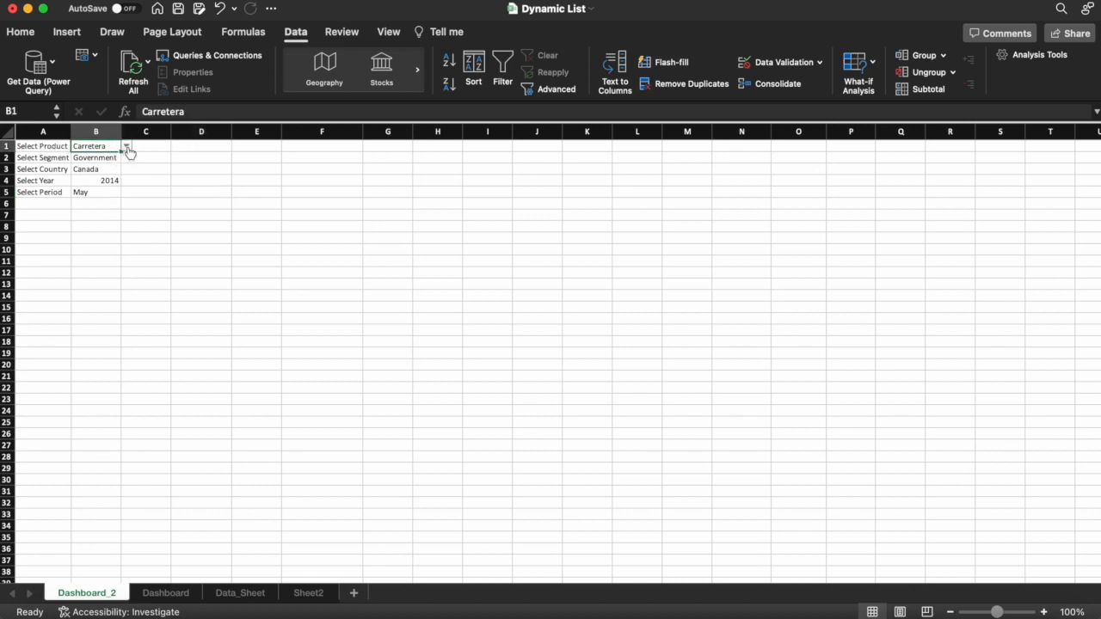
click(126, 148)
click(110, 178)
click(109, 158)
click(126, 158)
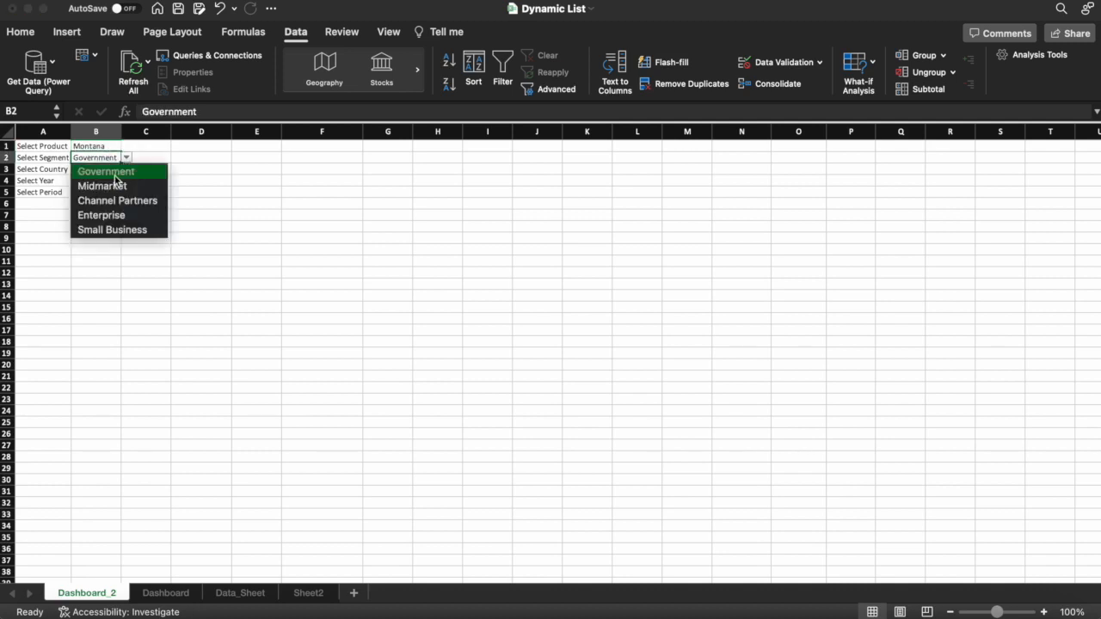
click(110, 184)
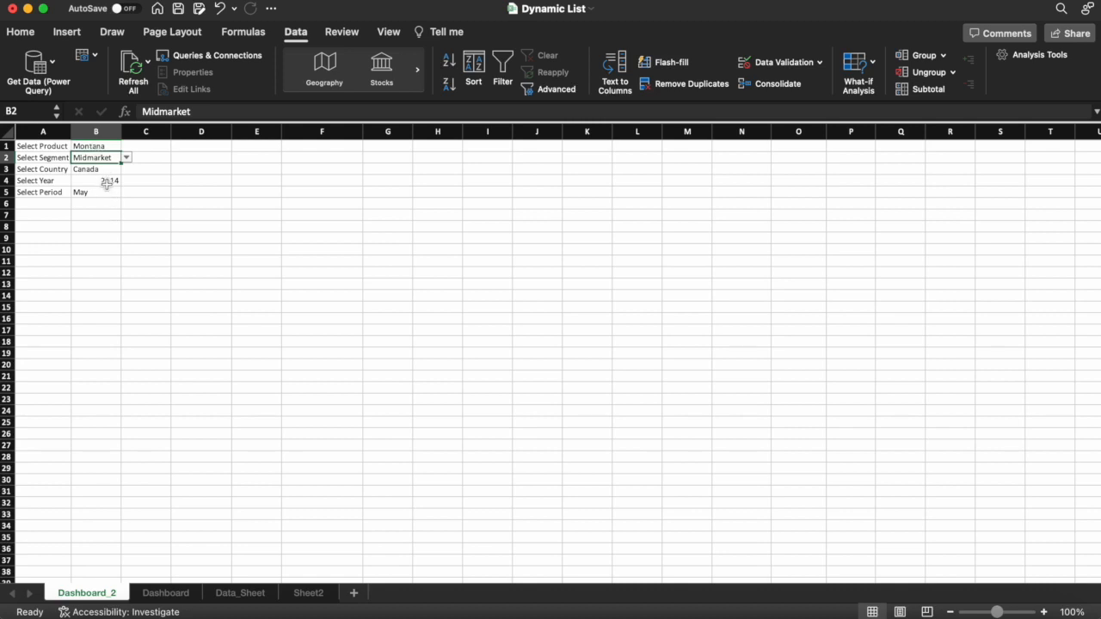
Set the Select Period cell B5 to December from its drop-down choices.
click(101, 192)
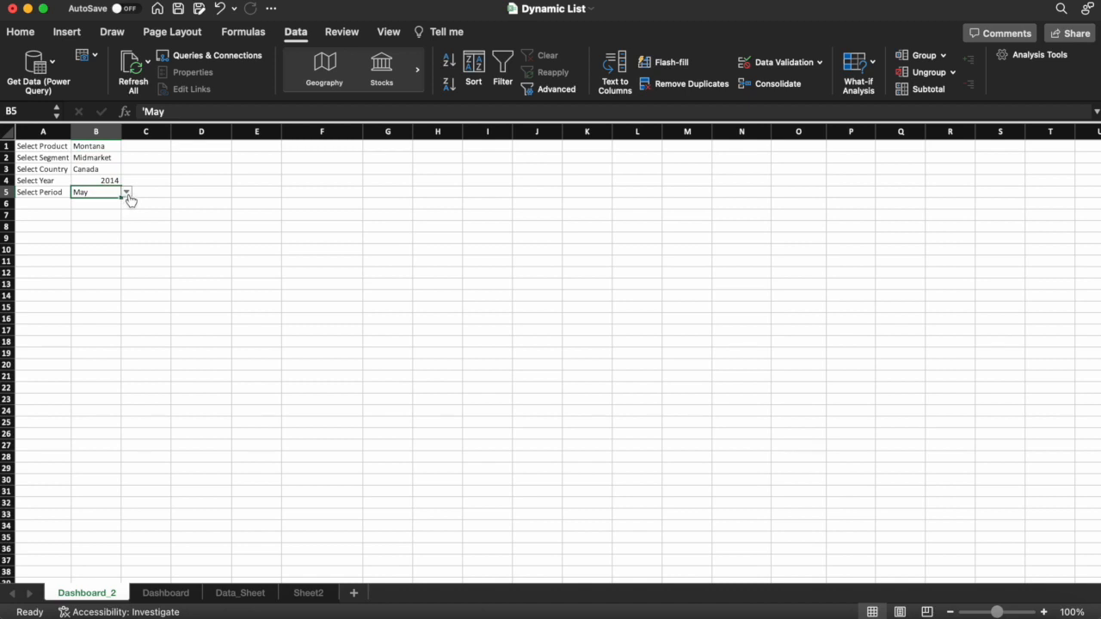
click(128, 194)
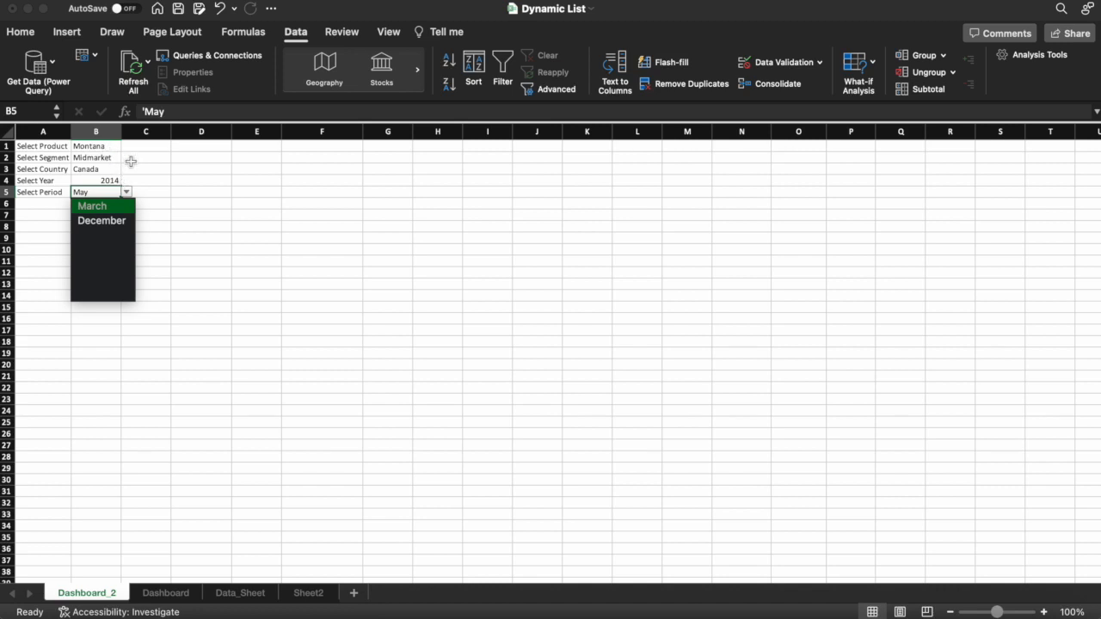
click(111, 221)
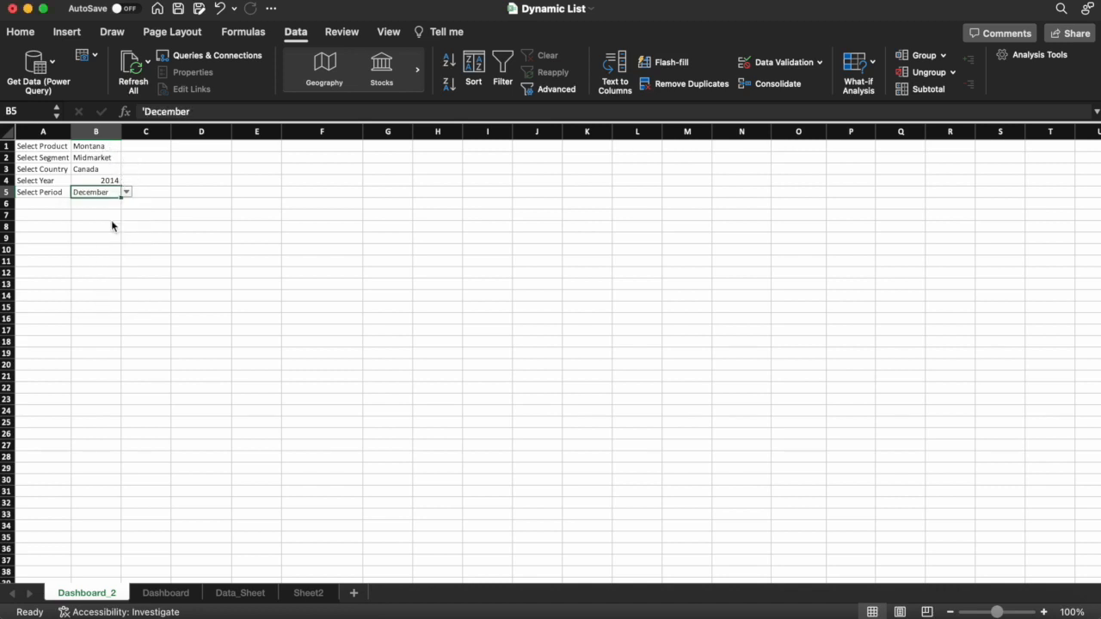
click(177, 223)
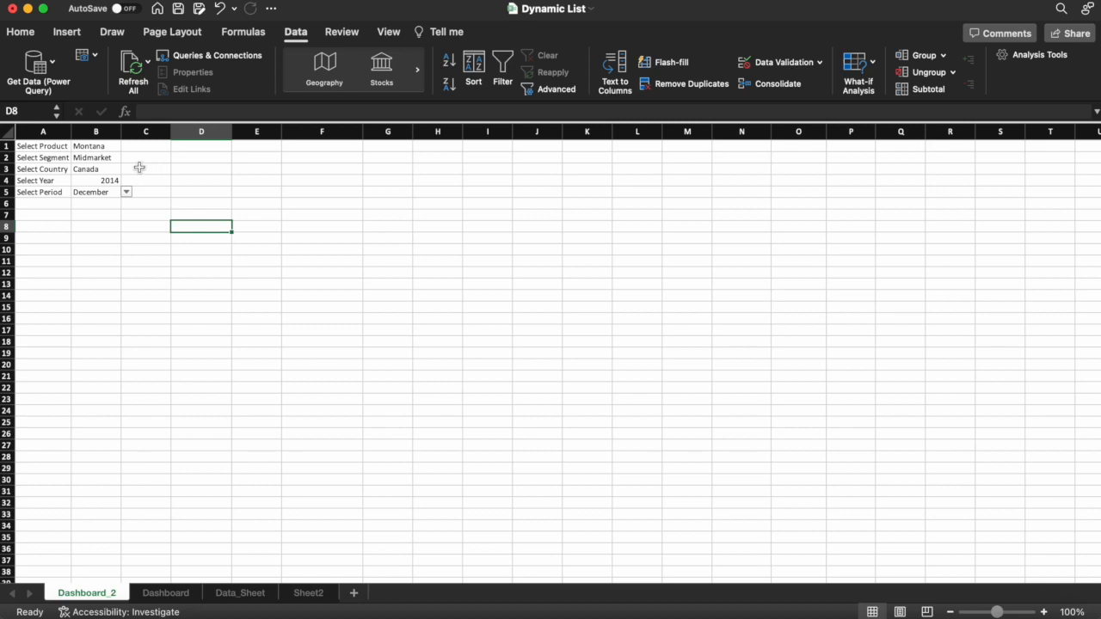
Change the Select Product cell B1 to Paseo.
click(115, 148)
click(125, 147)
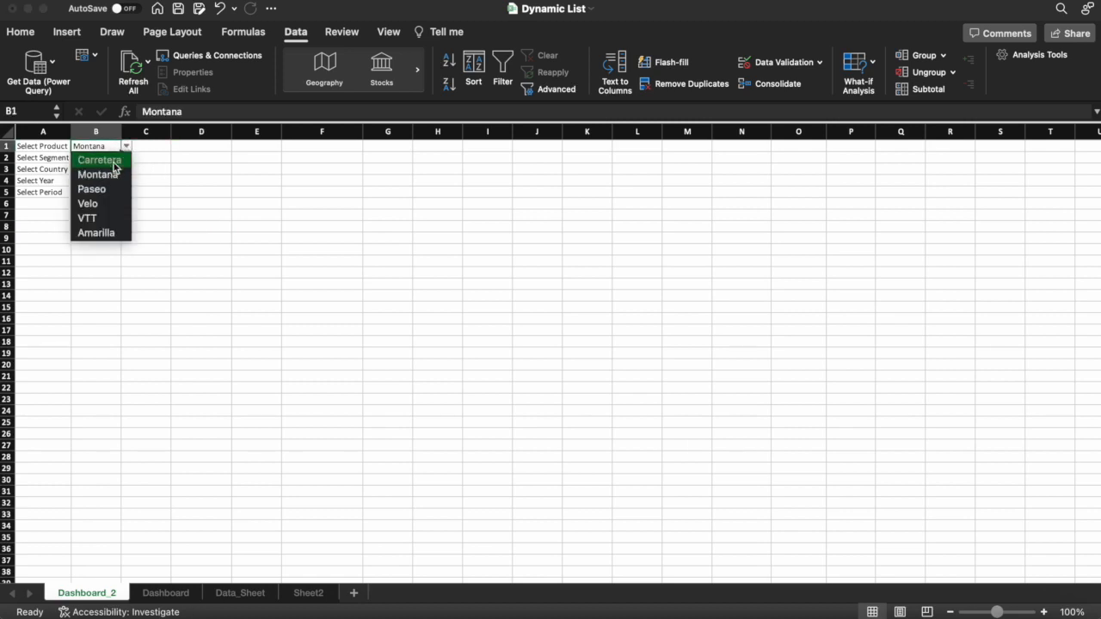
click(99, 188)
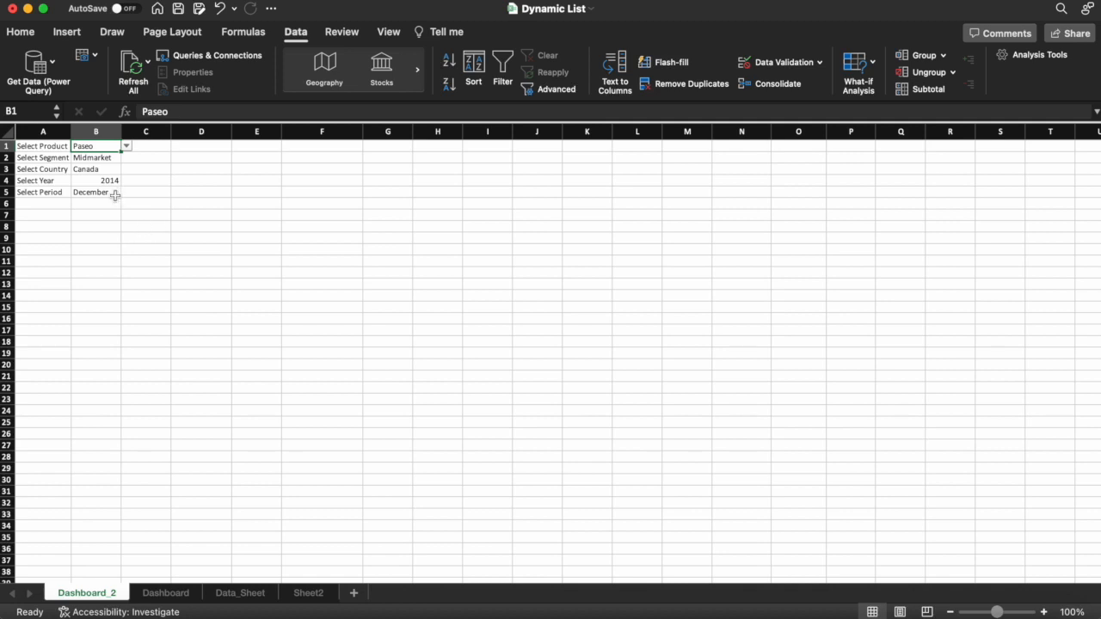
Check which months the Select Period drop-down offers for the Paseo product, without choosing one.
click(116, 194)
click(127, 194)
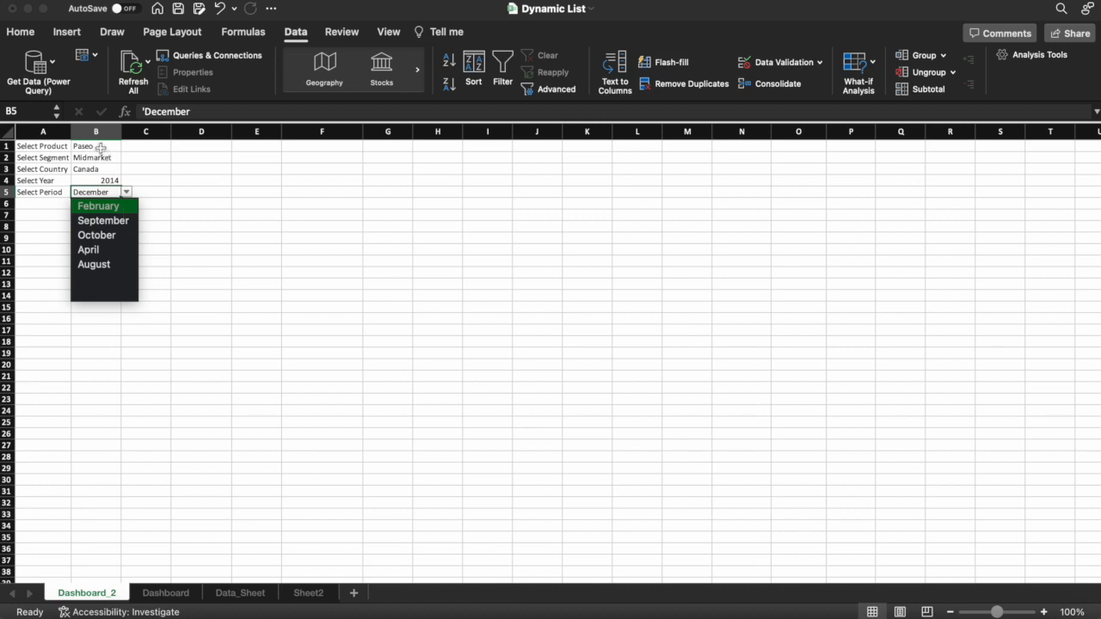
click(228, 214)
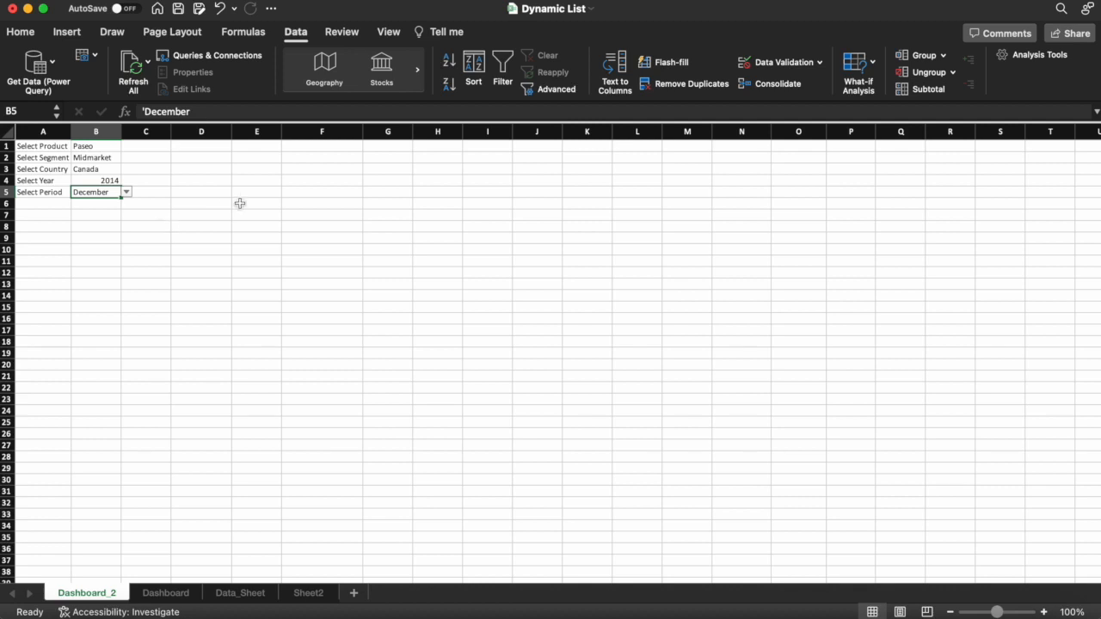
Clear all data validation from the Select Period cell B5 and delete its contents.
click(820, 64)
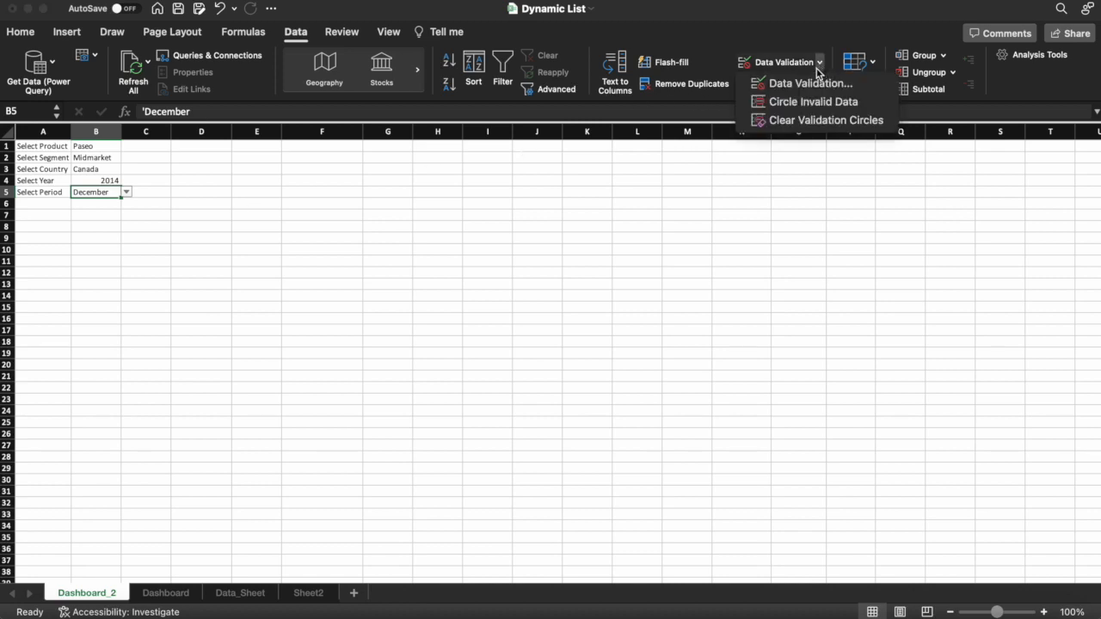
click(808, 84)
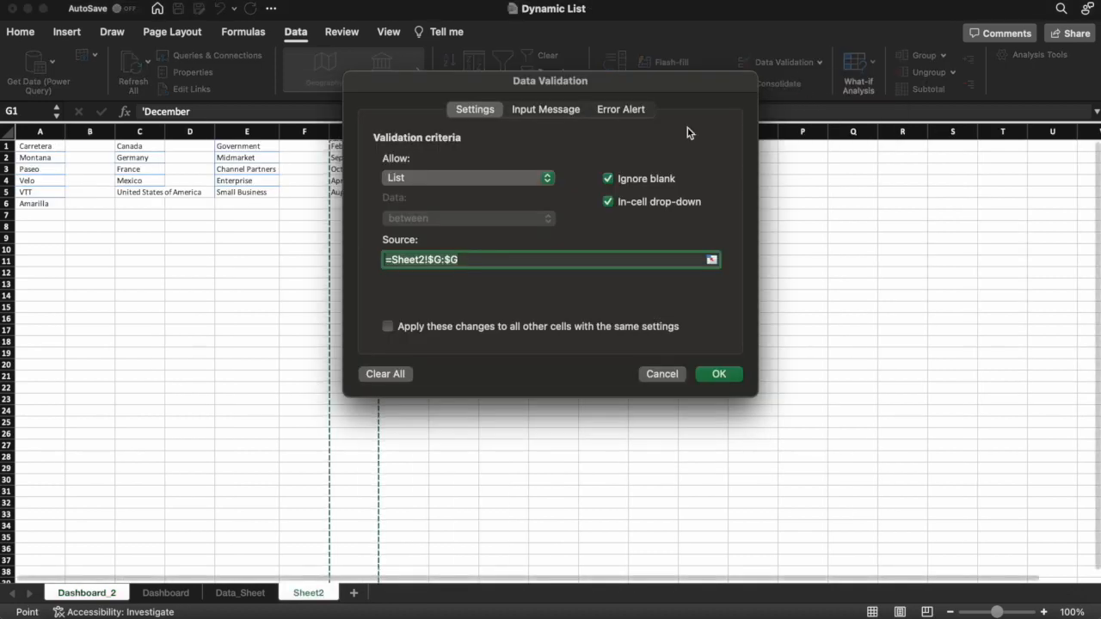
click(385, 373)
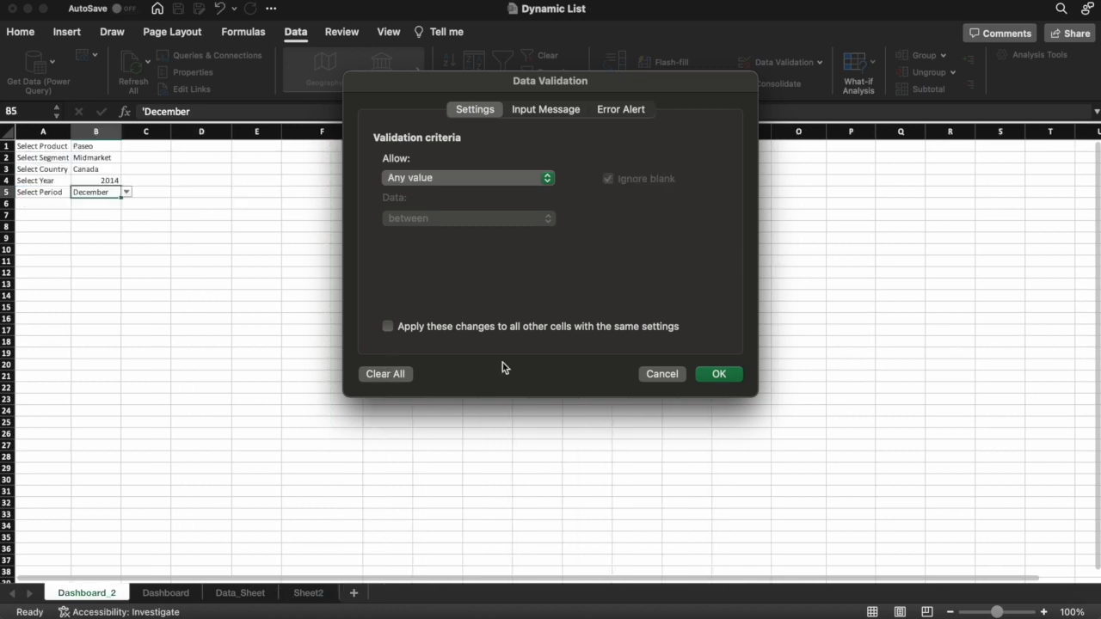
click(701, 375)
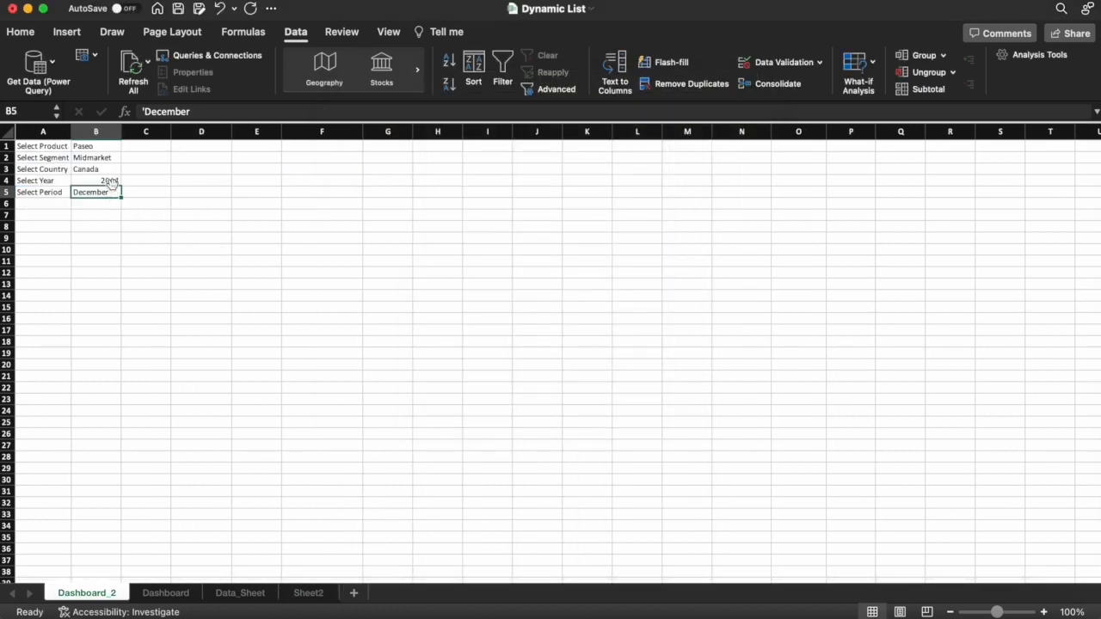
click(110, 181)
click(106, 193)
key(Delete)
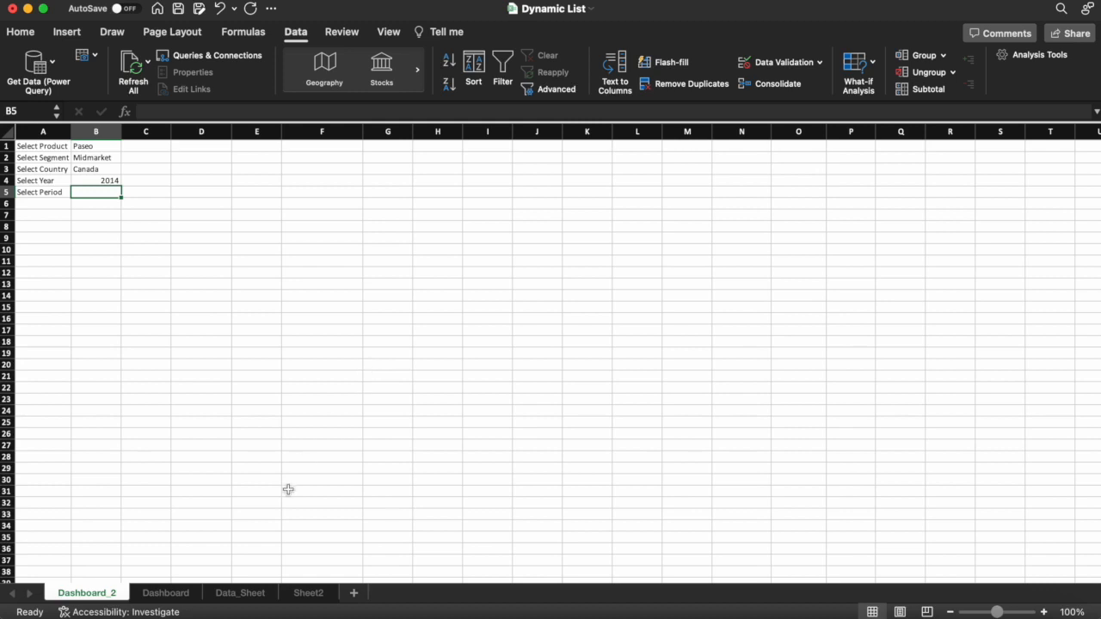
Delete the existing UNIQUE/FILTER month formula from cell G1 of Sheet2.
click(309, 594)
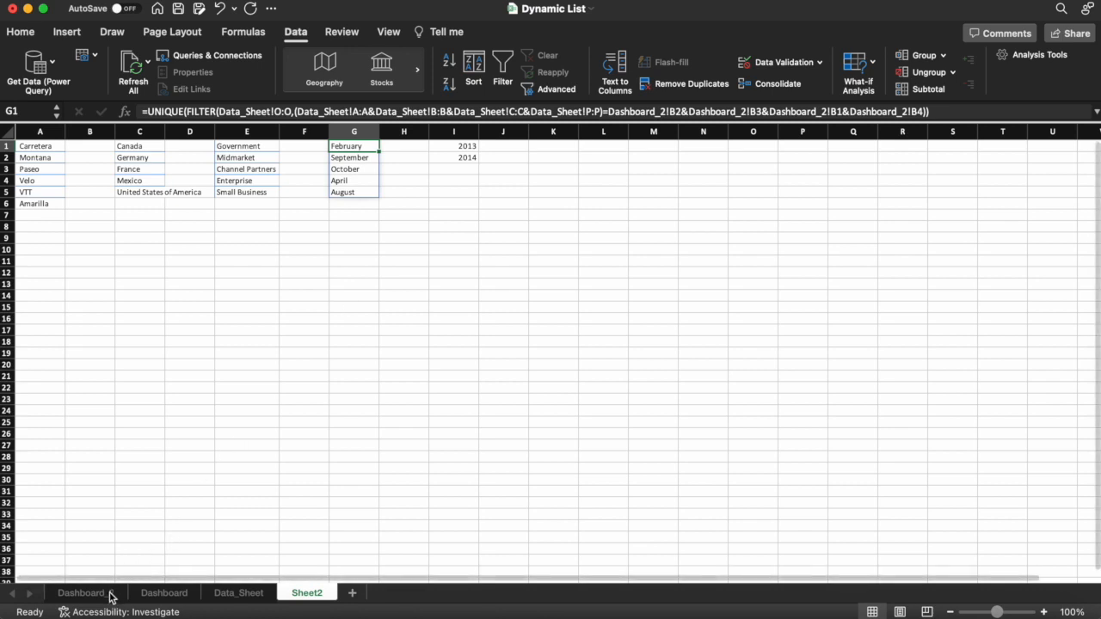
click(82, 593)
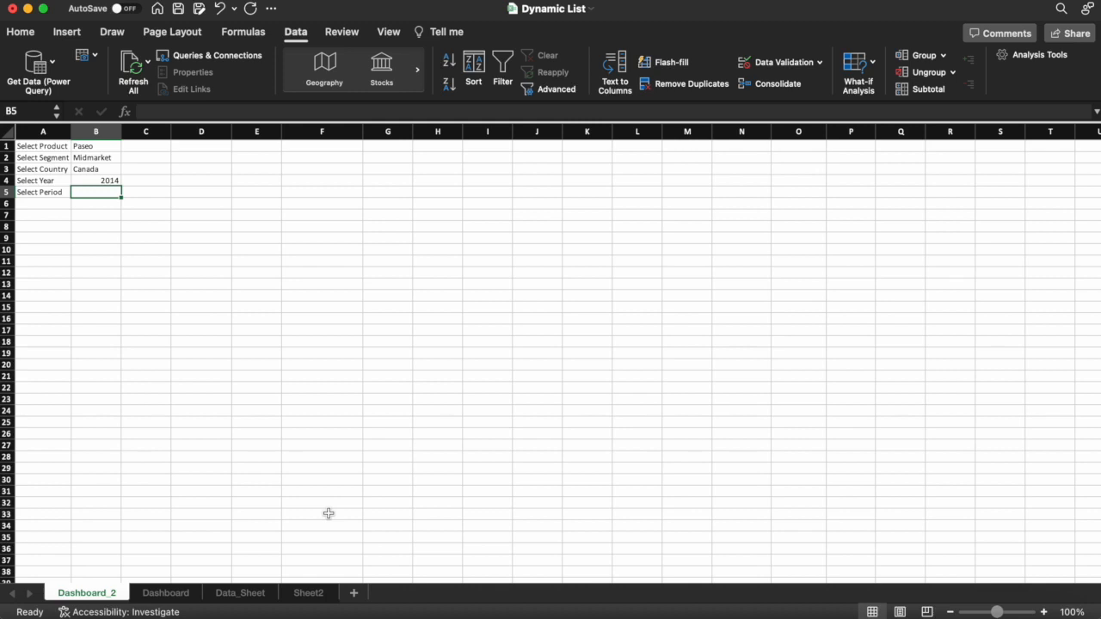
click(310, 595)
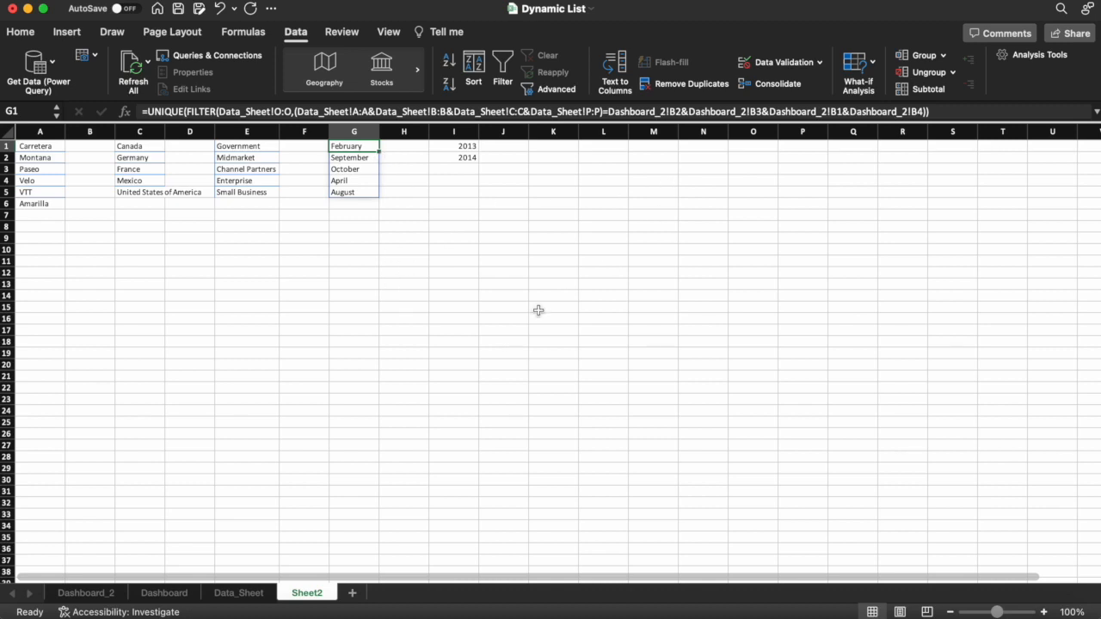
key(Delete)
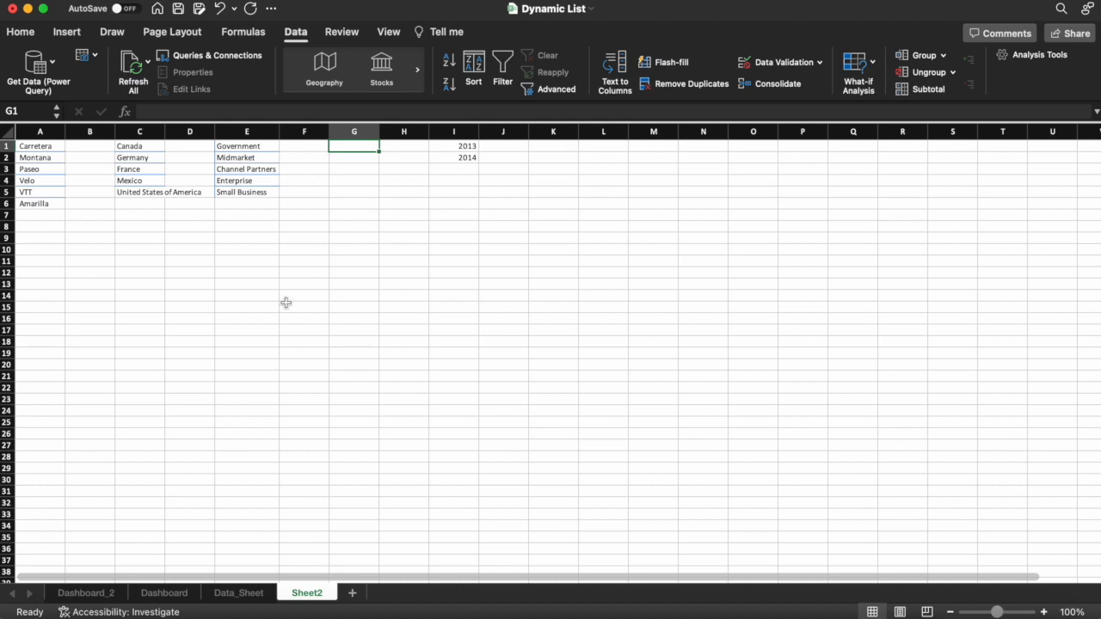
Begin a formula in Sheet2 cell G1 with UNIQUE around FILTER, taking the Month Name column Data_Sheet!O:O as the array.
click(232, 593)
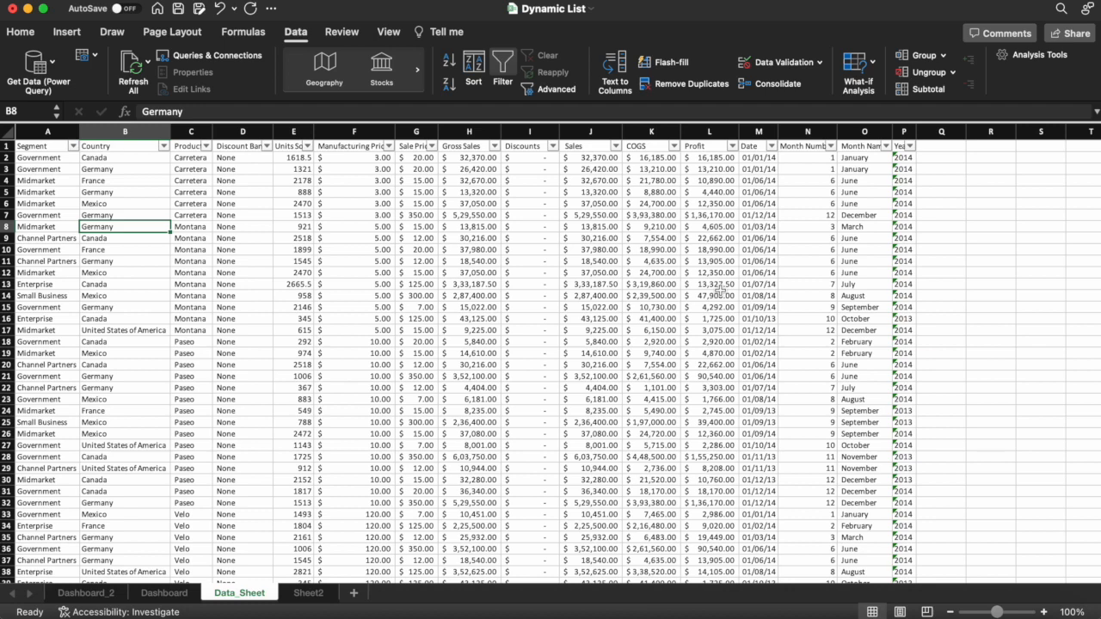
click(307, 593)
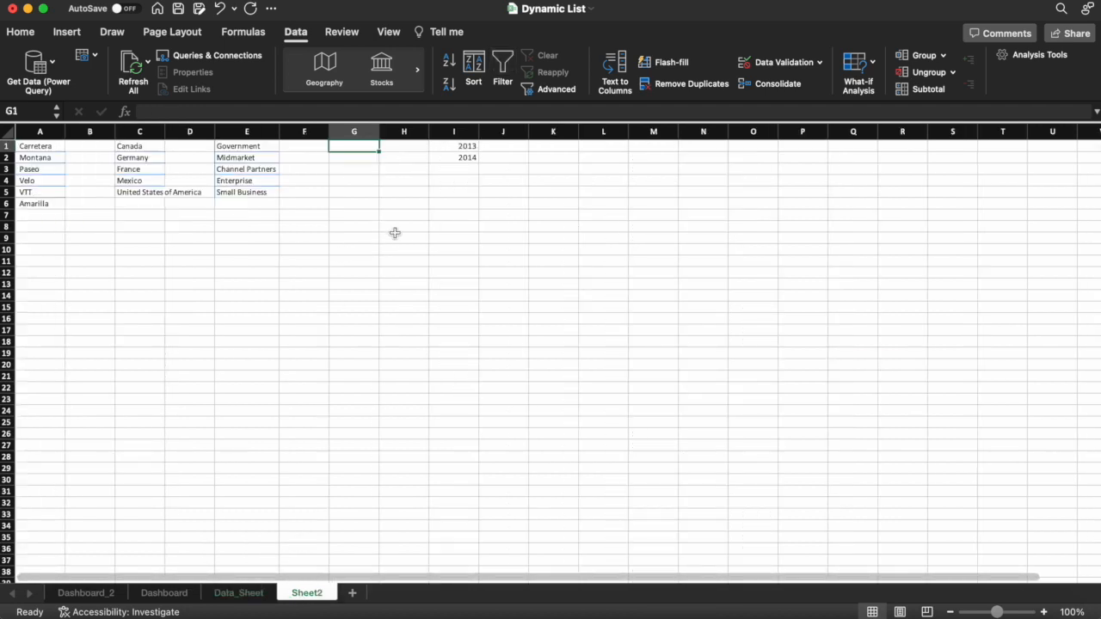
text(=unique()
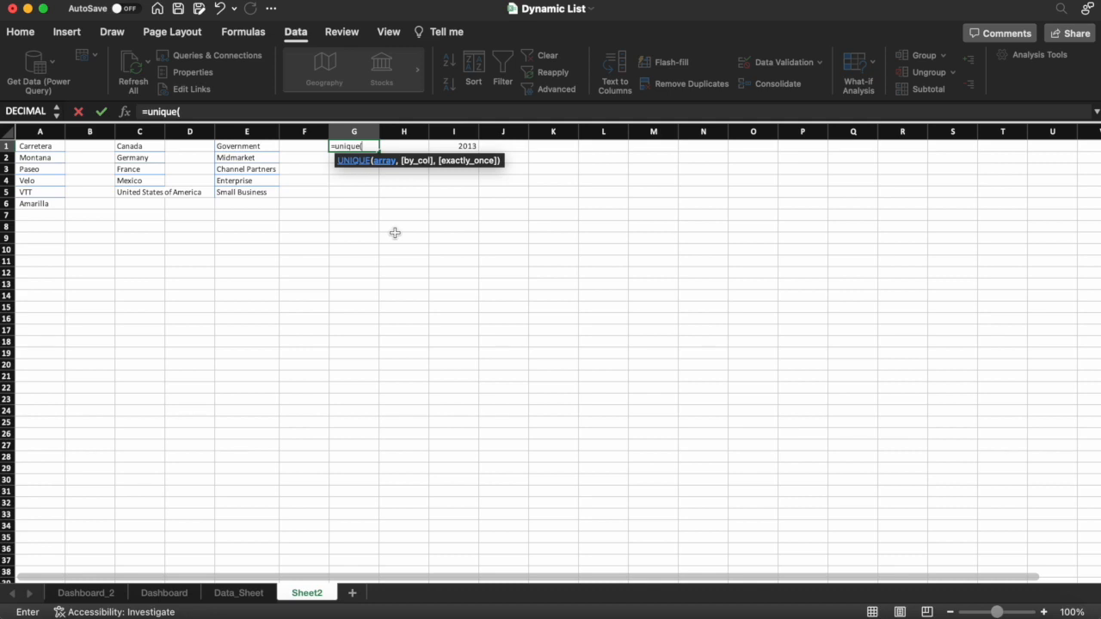
text(filter)
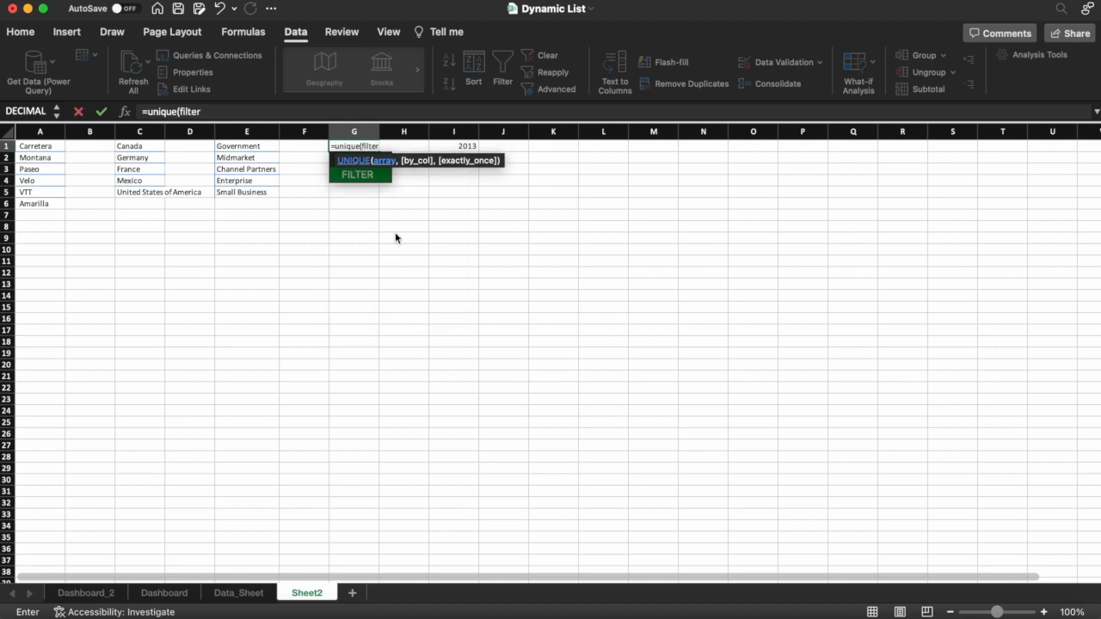
text(()
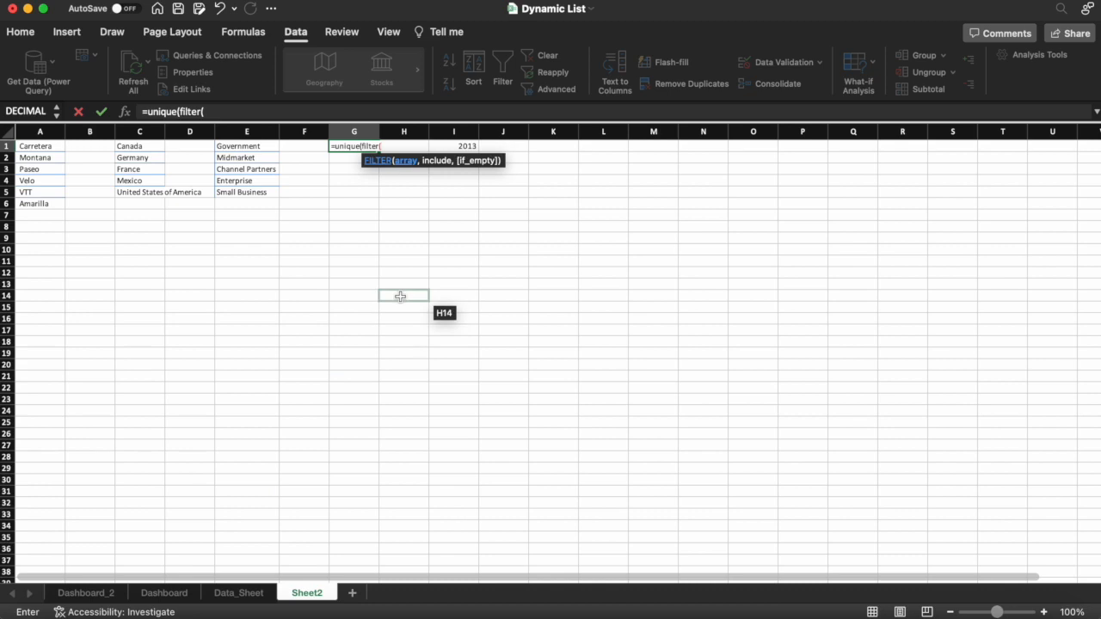
click(240, 593)
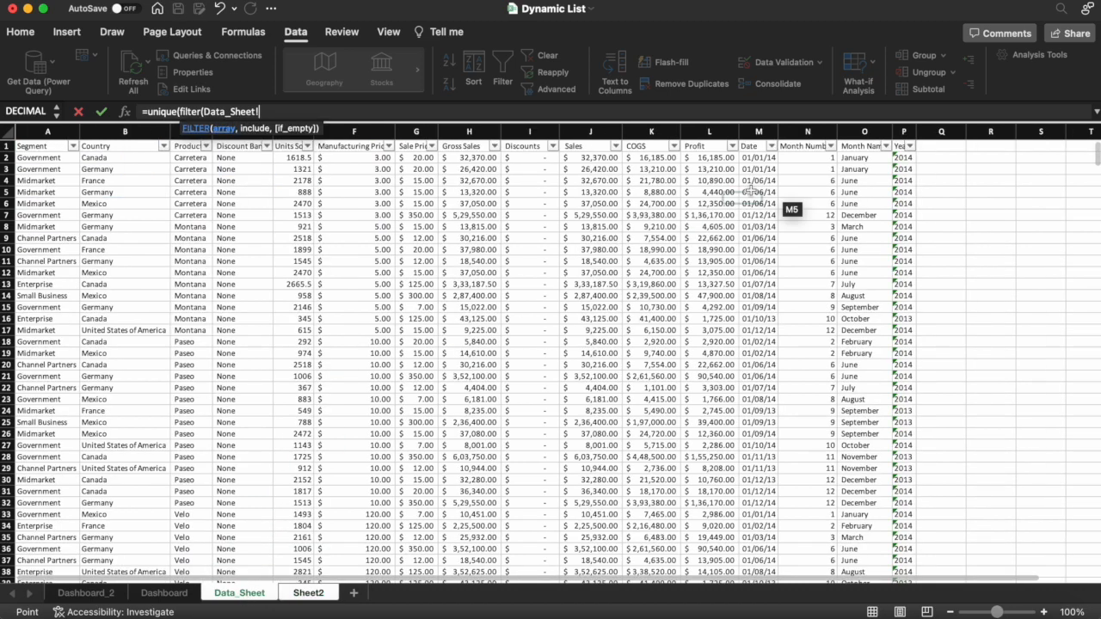
click(863, 130)
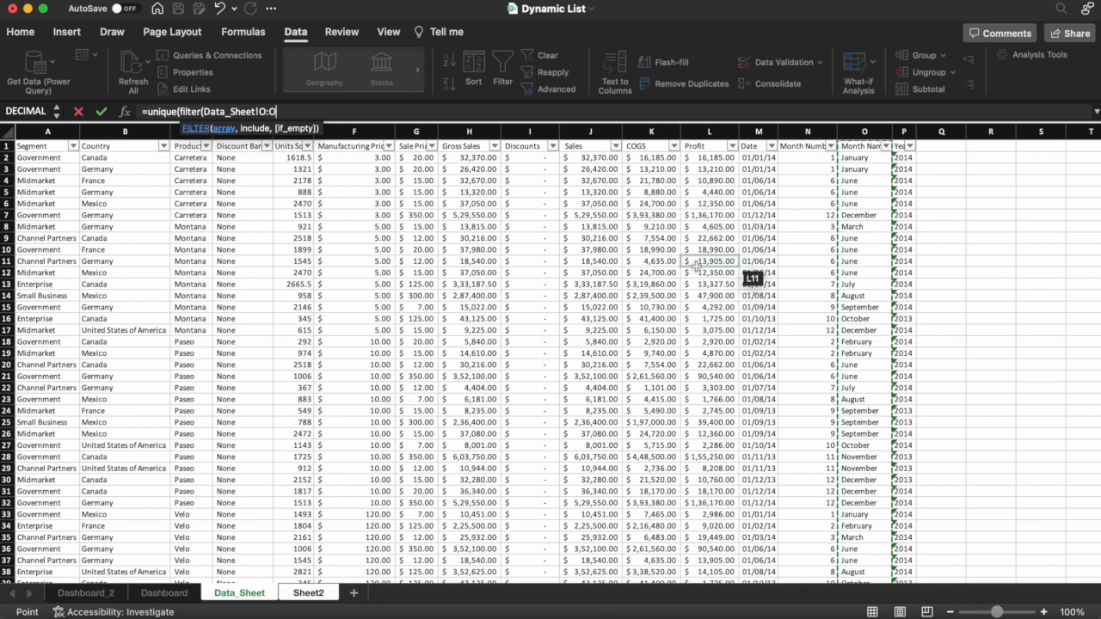
Enter the FILTER include argument by joining the Segment, Country, Product and Year columns of Data_Sheet: A:A&B:B&C:C&P:P.
text(, Data_Sheet!A:A&)
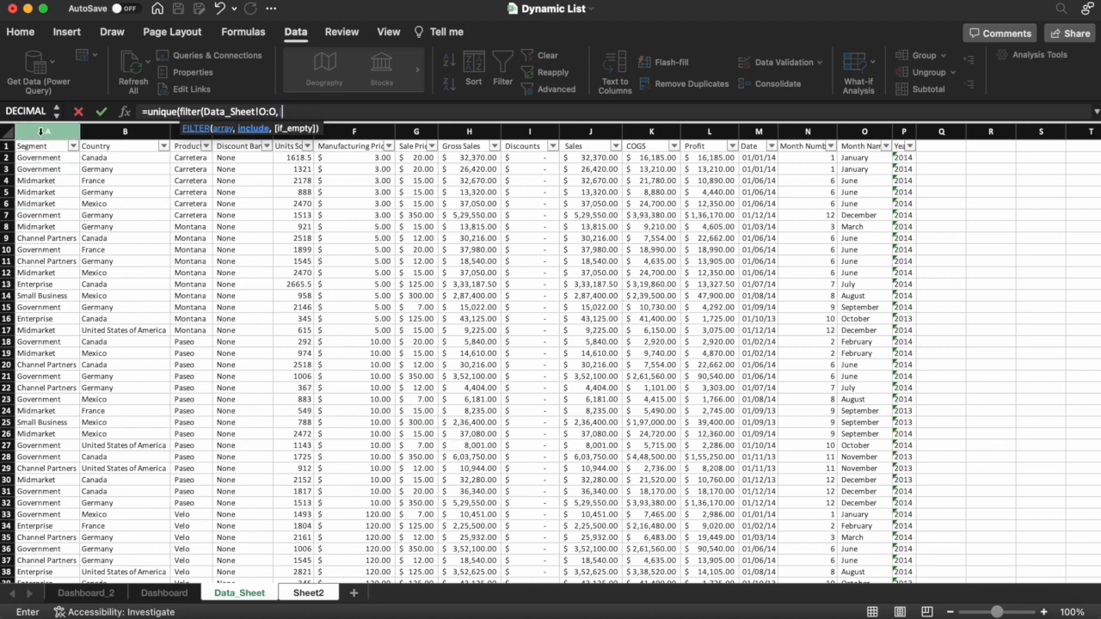
click(41, 131)
text(&)
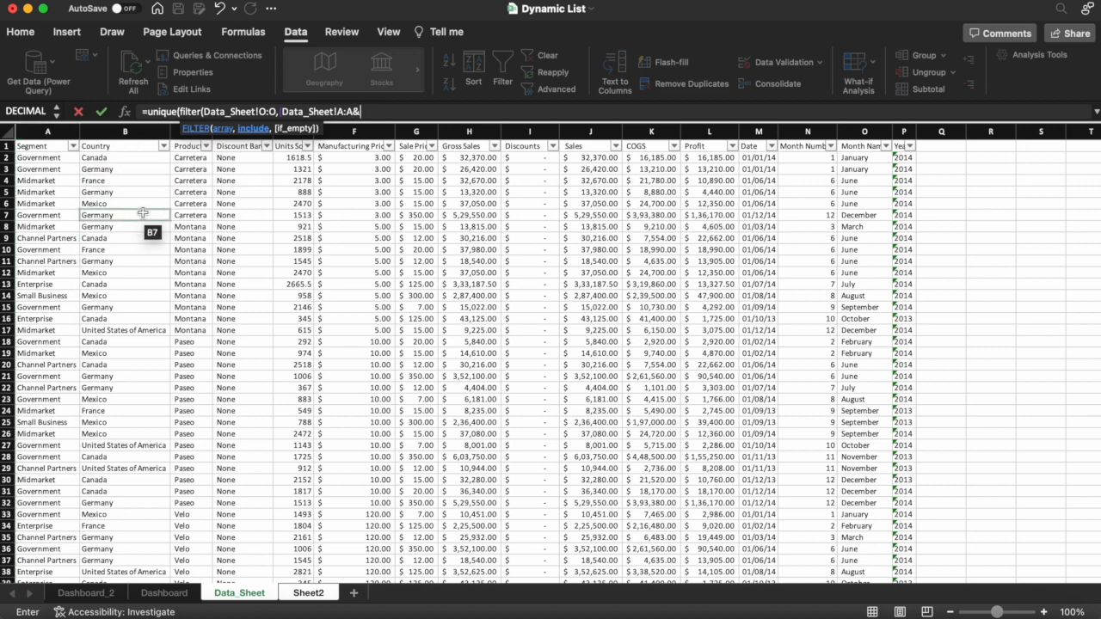
click(121, 132)
text(&)
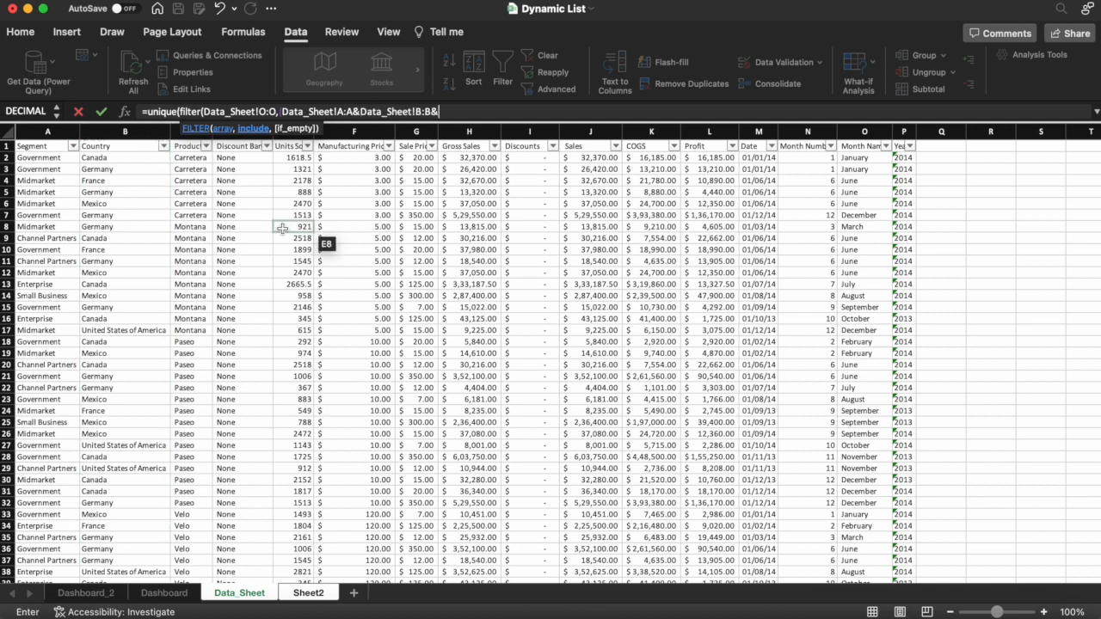
click(183, 133)
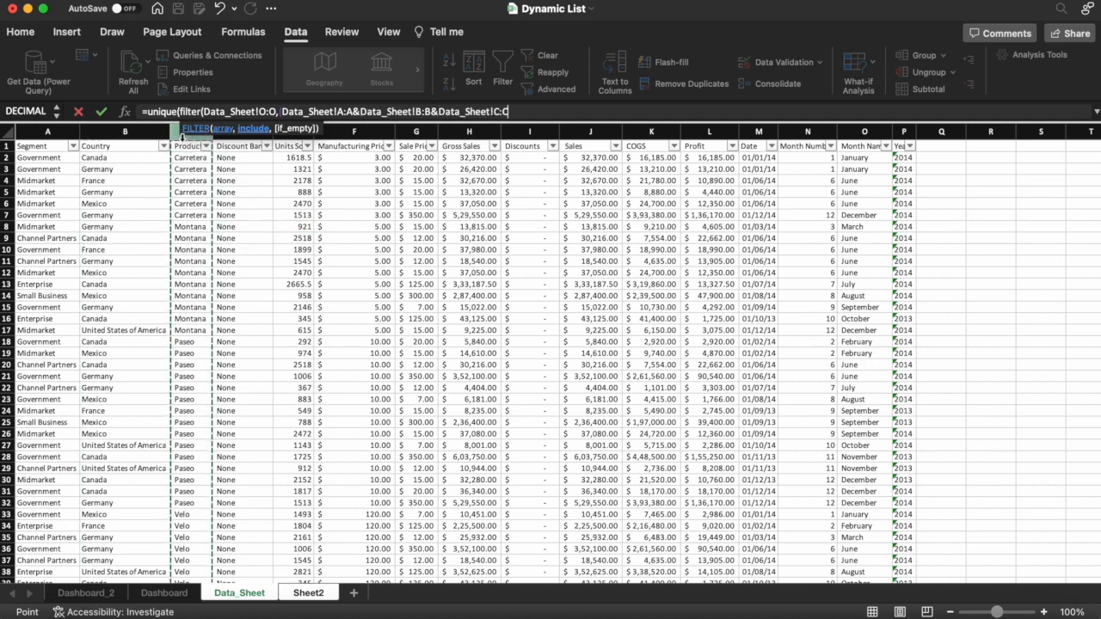
text(&)
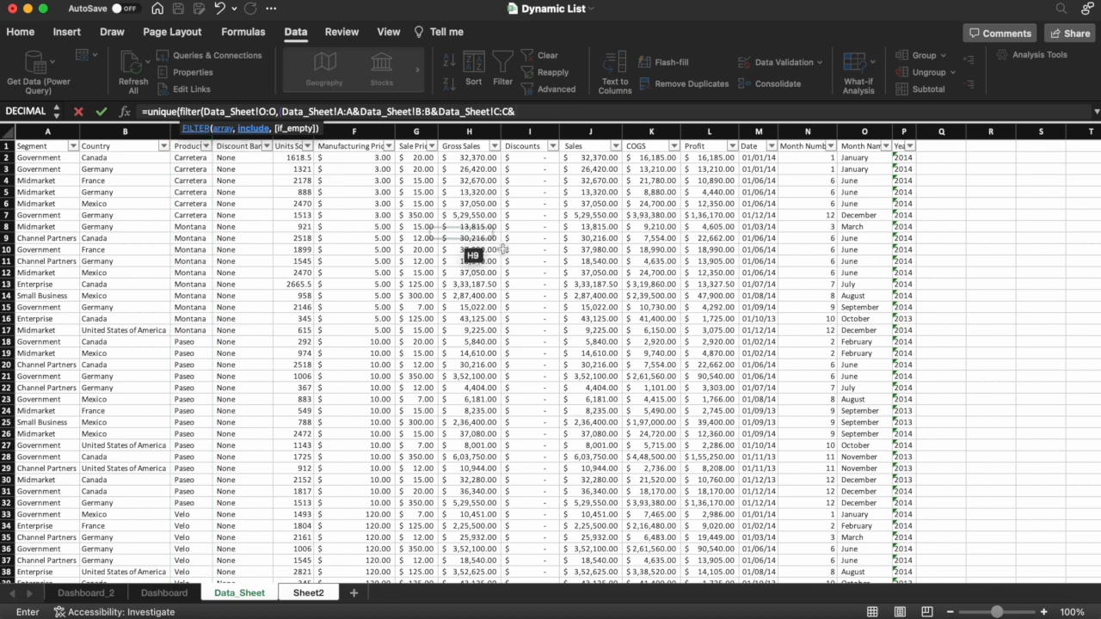
click(902, 131)
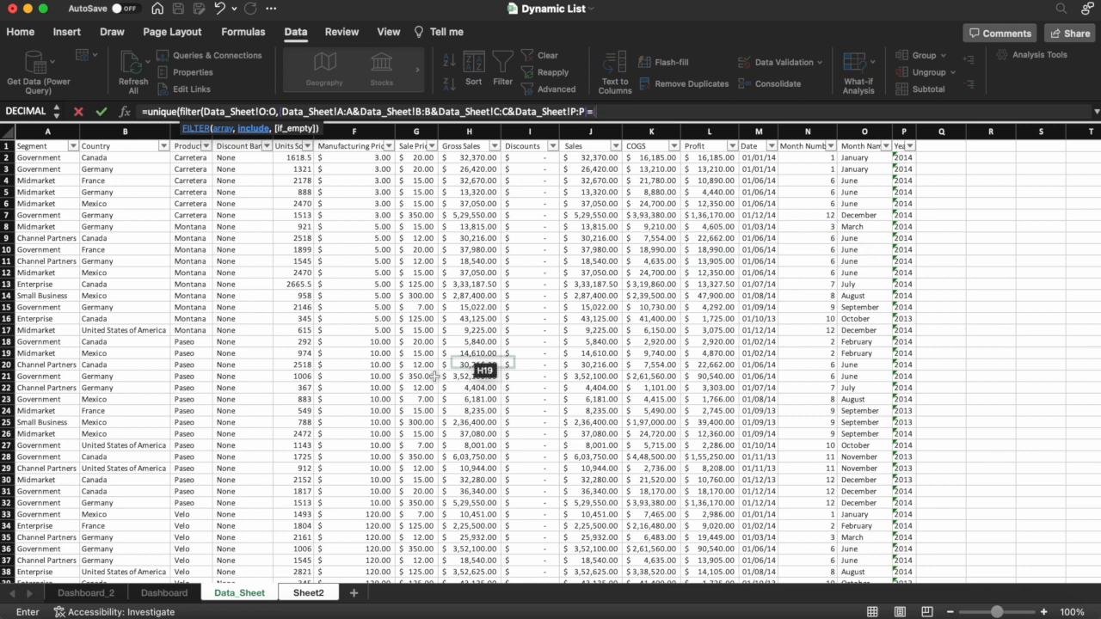
Set the include comparison to the chosen segment, country, product and year: (Dashboard_2!B2&Dashboard_2!B3&Dashboard_2!B1&Dashboard_2!B4.
click(89, 599)
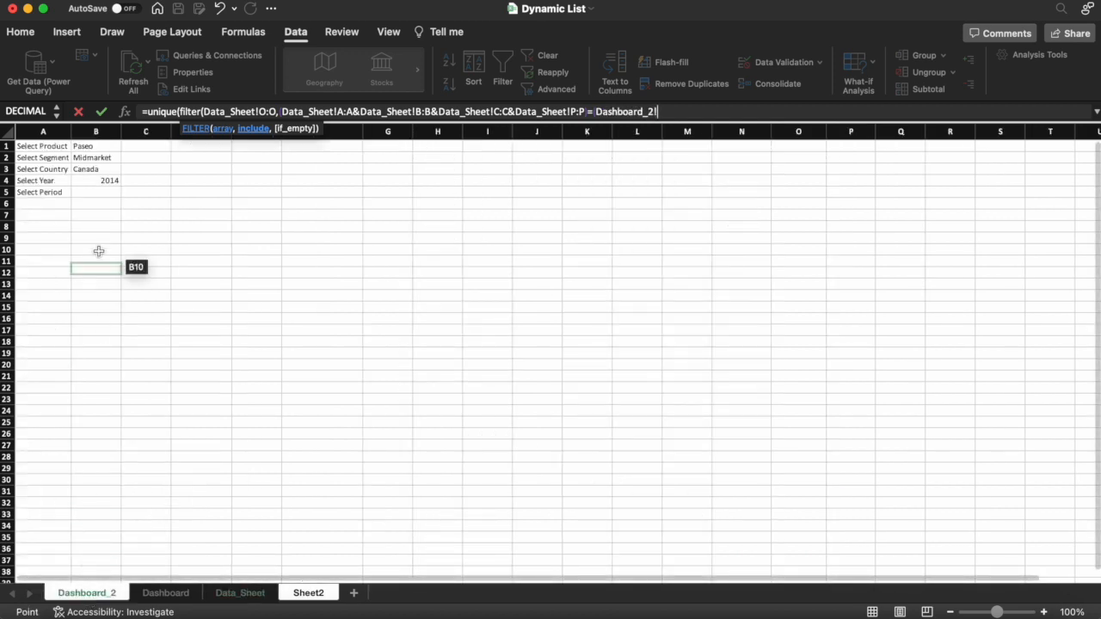
click(101, 157)
text(&)
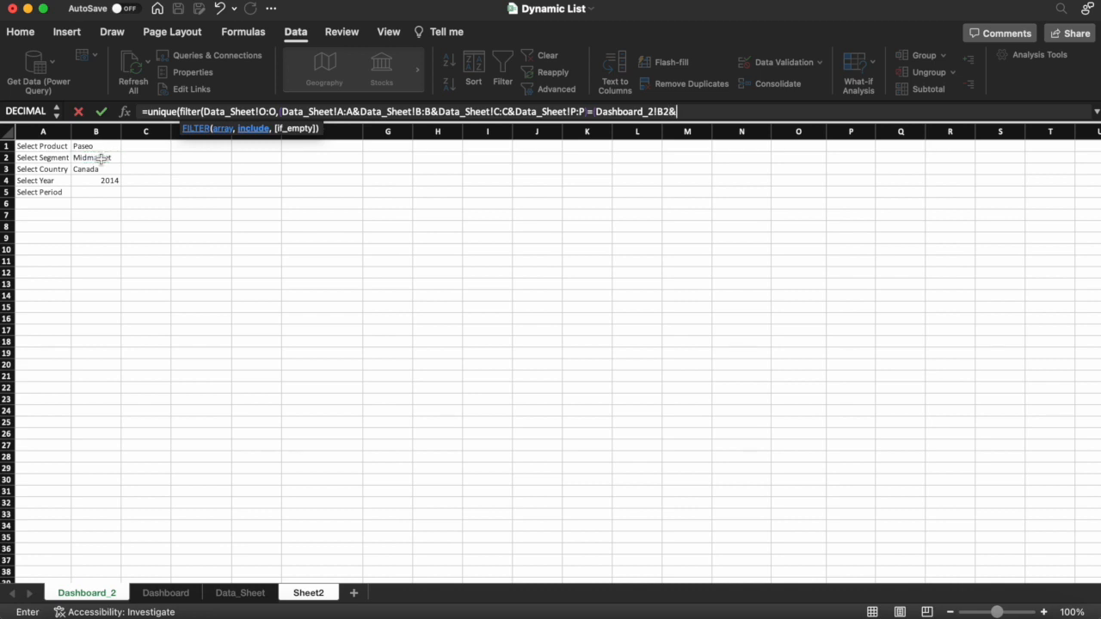
click(258, 596)
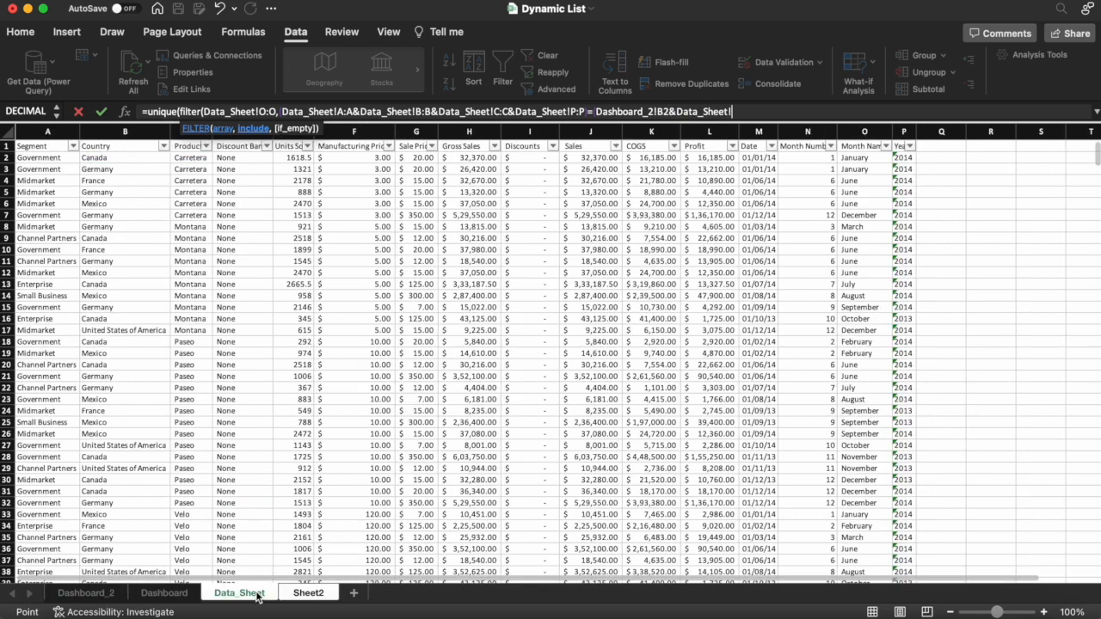
click(93, 593)
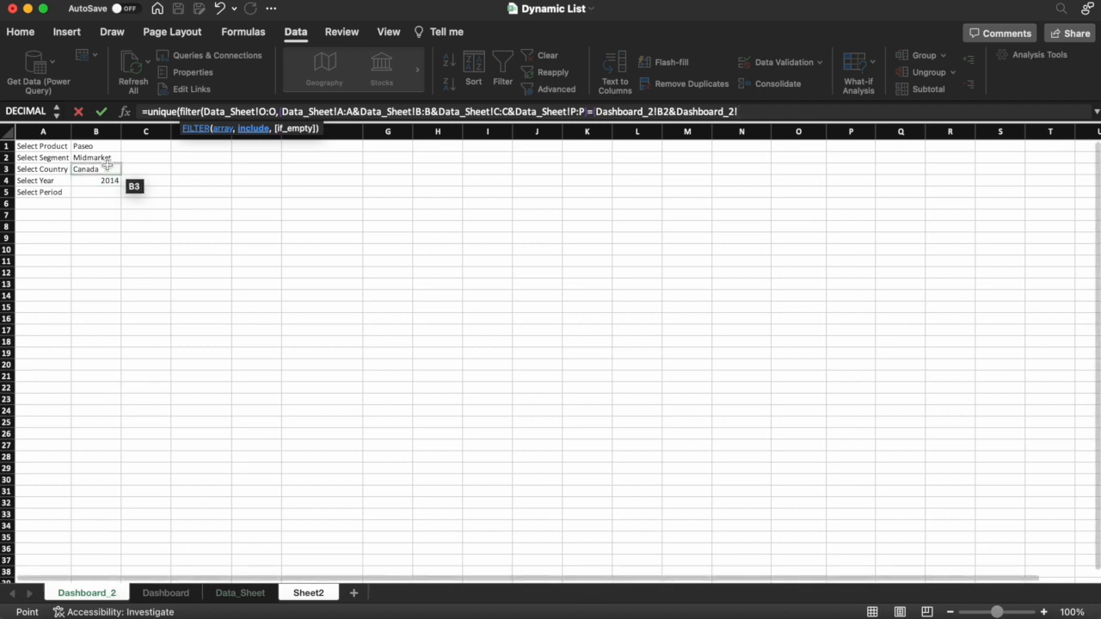
click(107, 167)
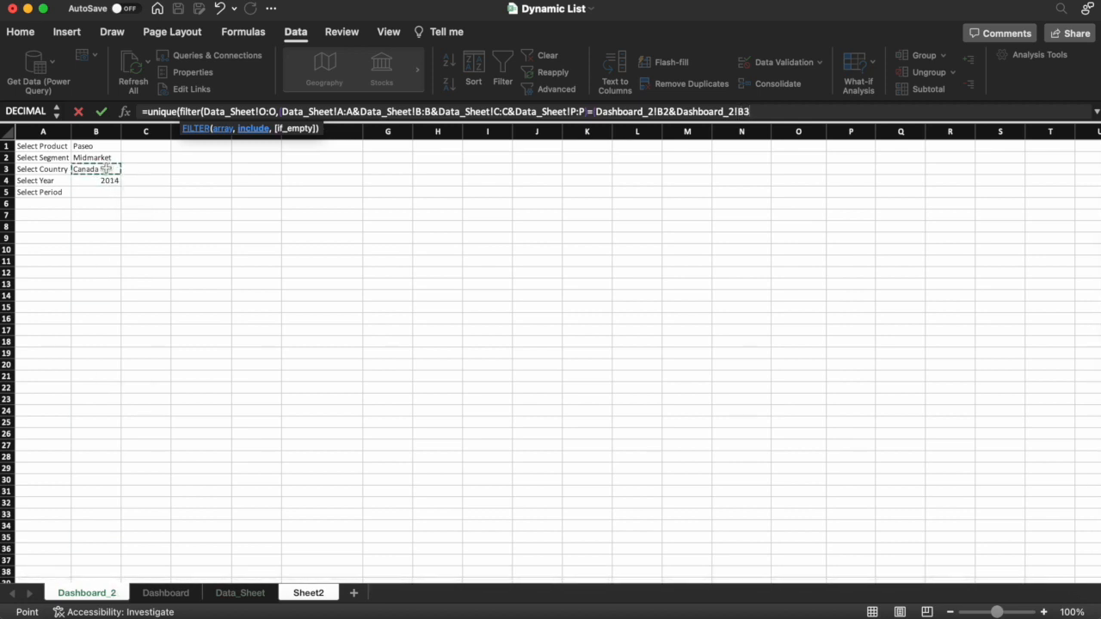
text(&)
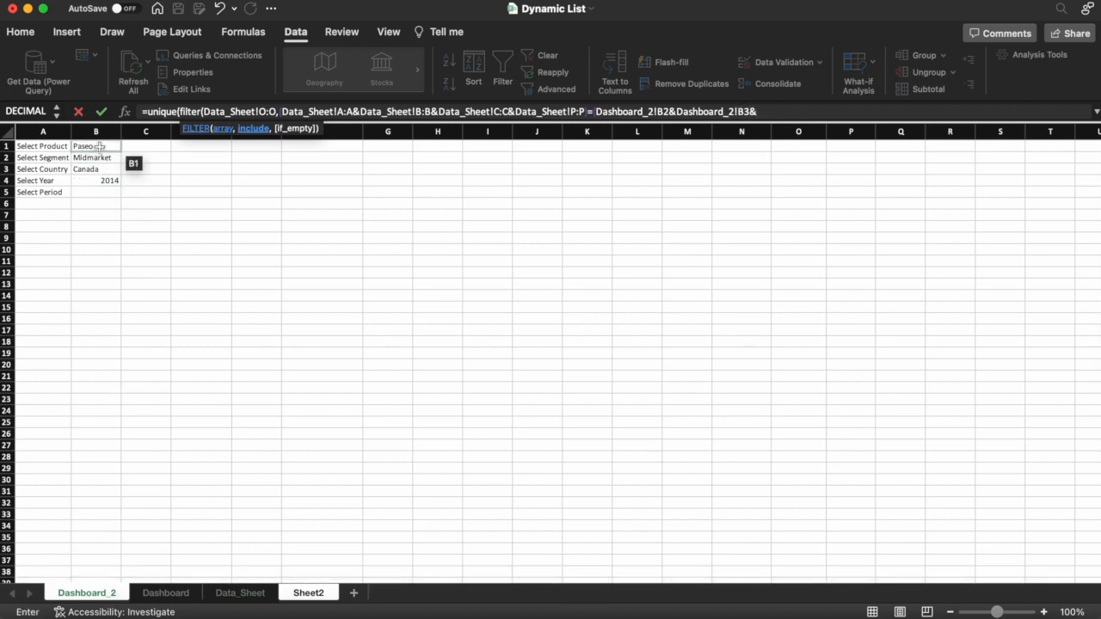
click(99, 146)
text(&)
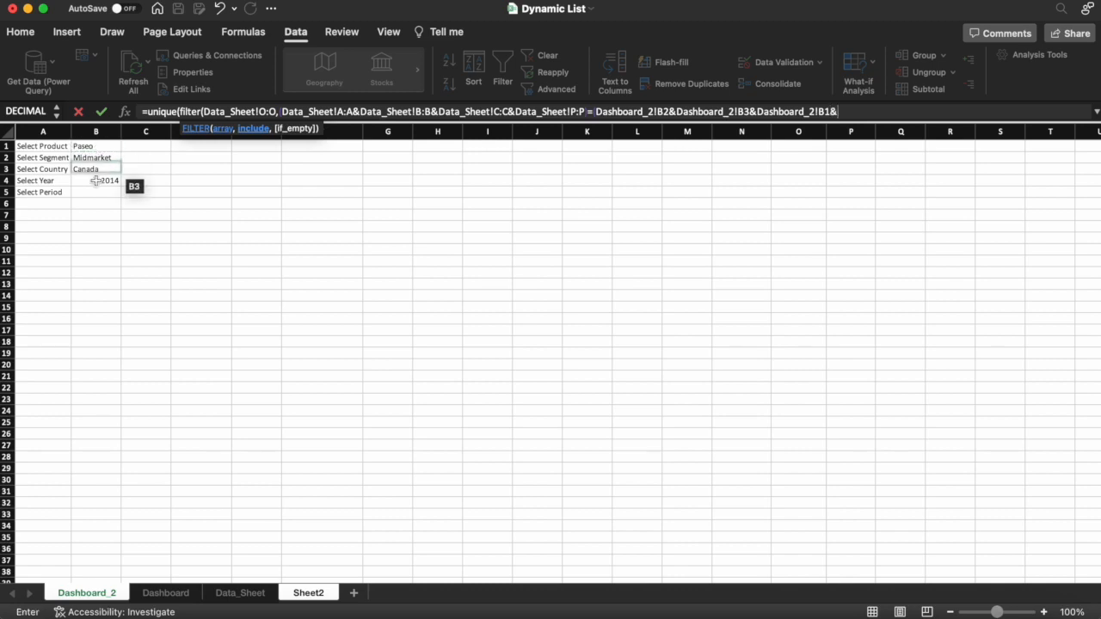
click(98, 180)
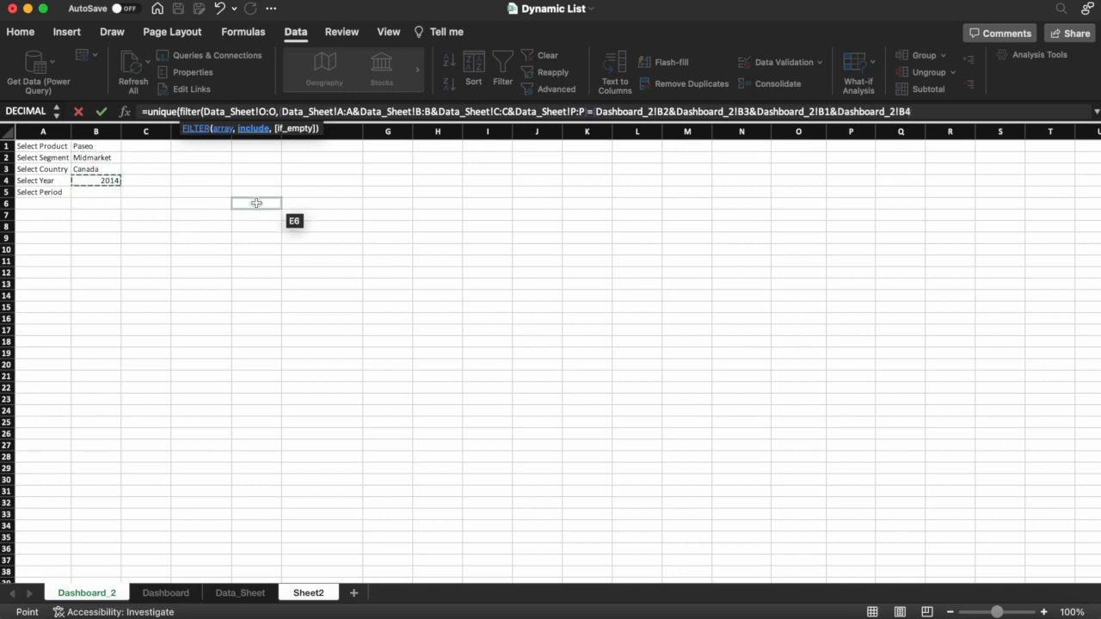
Close the criteria, FILTER and UNIQUE parentheses and enter the month formula in Sheet2 cell G1.
text())
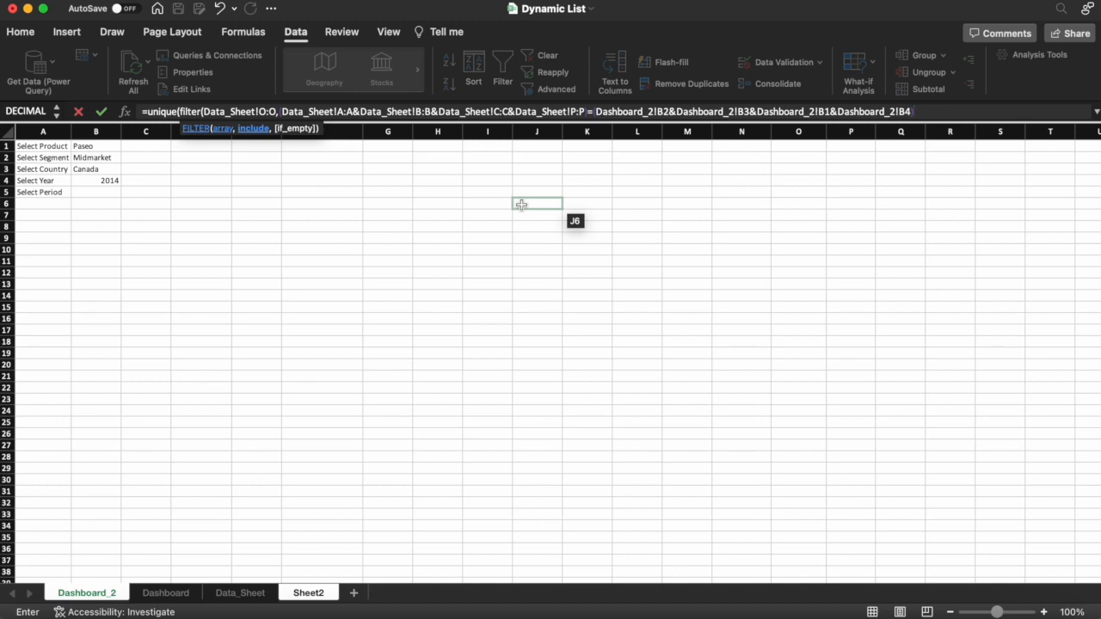
text())
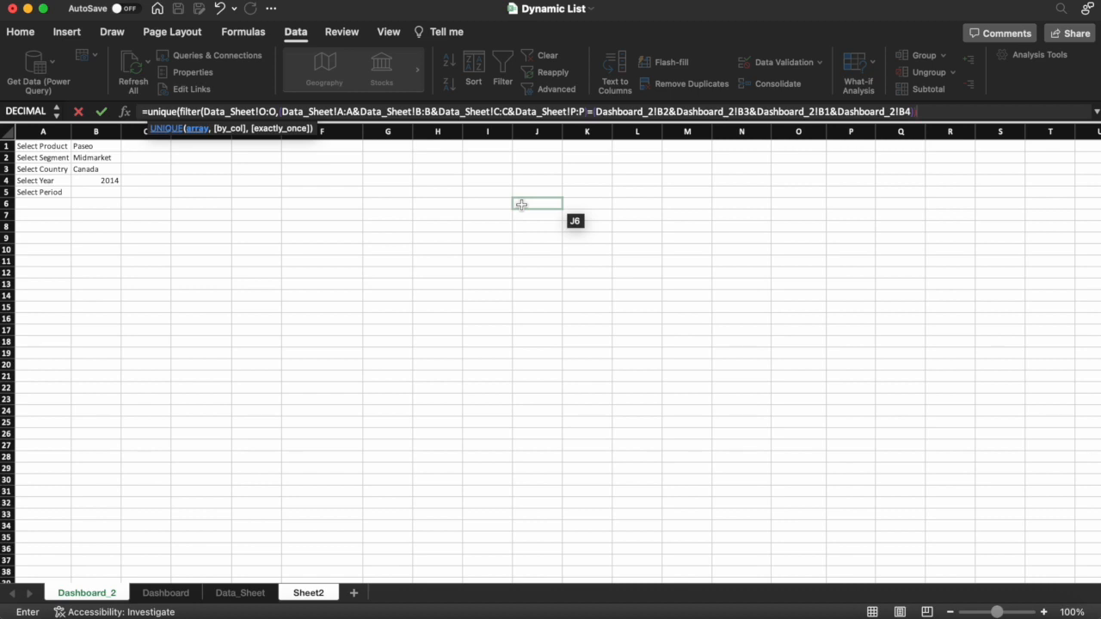
text())
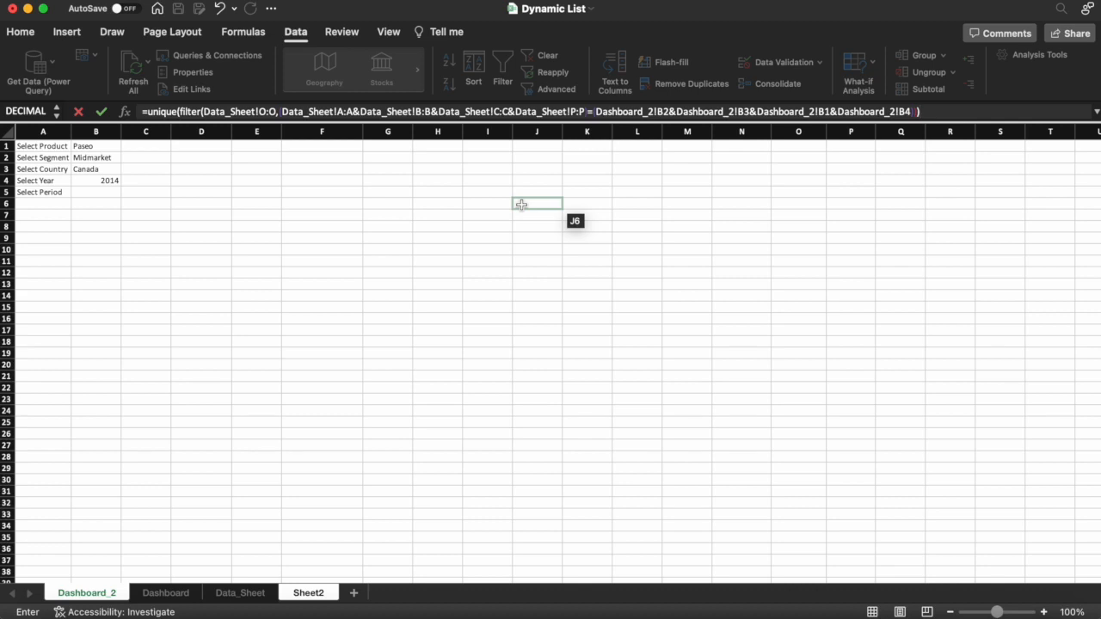
key(Return)
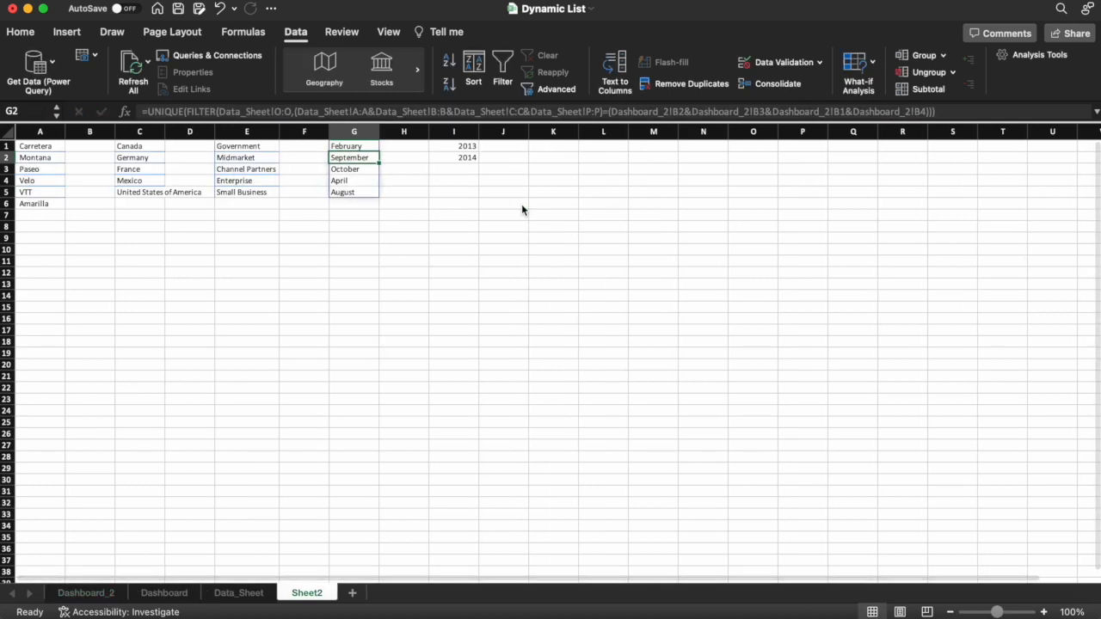
On Dashboard_2, set Select Product to Montana and Select Segment to Channel Partners.
click(86, 592)
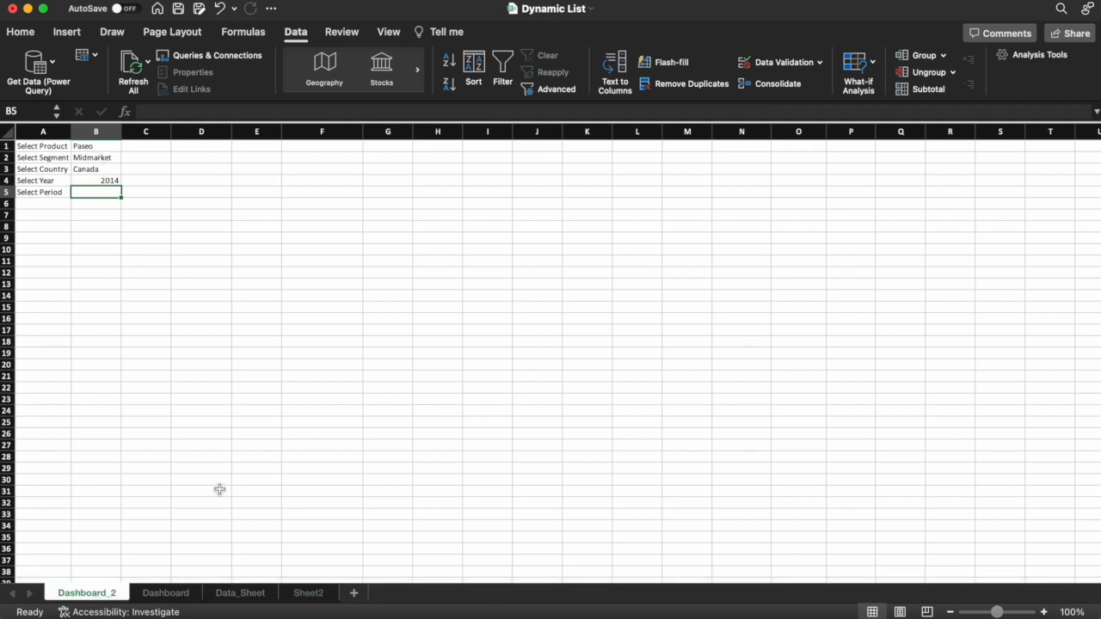
click(252, 595)
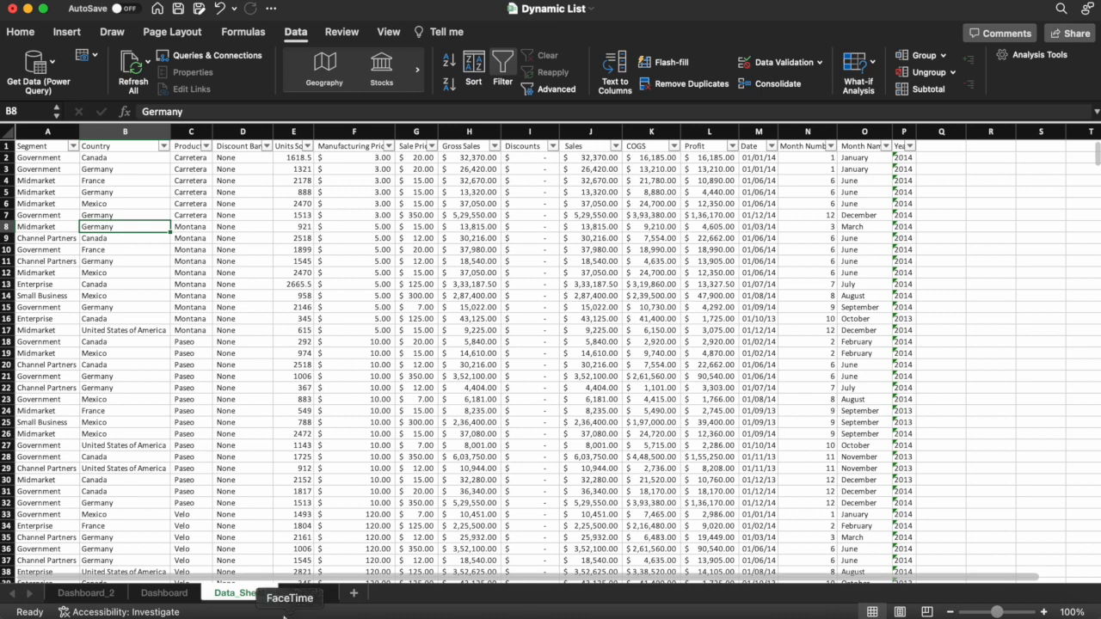
click(312, 593)
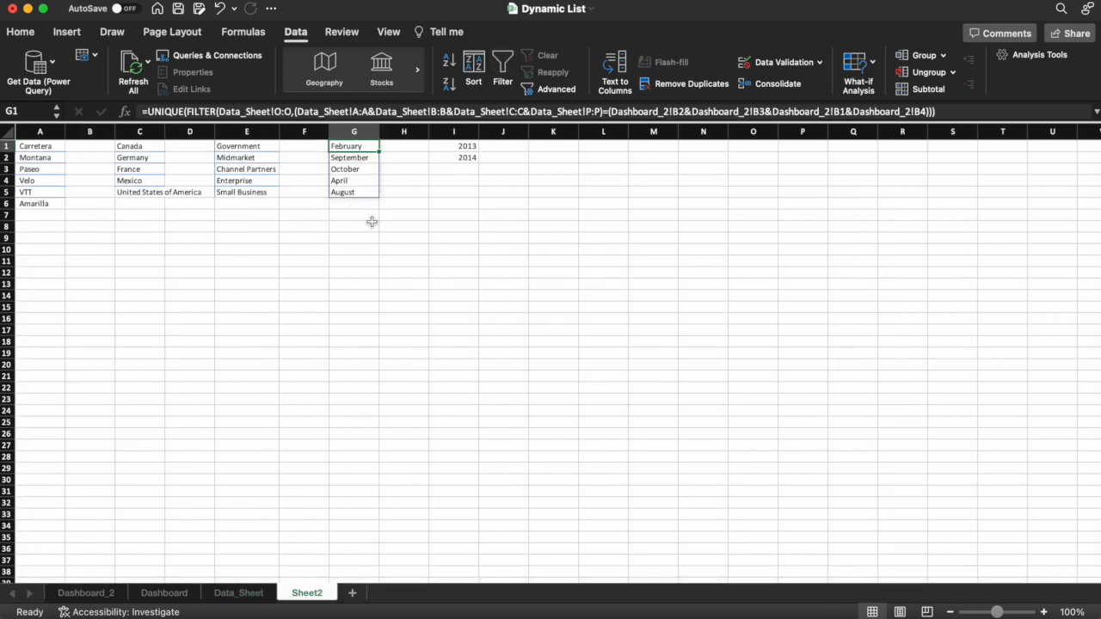
click(91, 593)
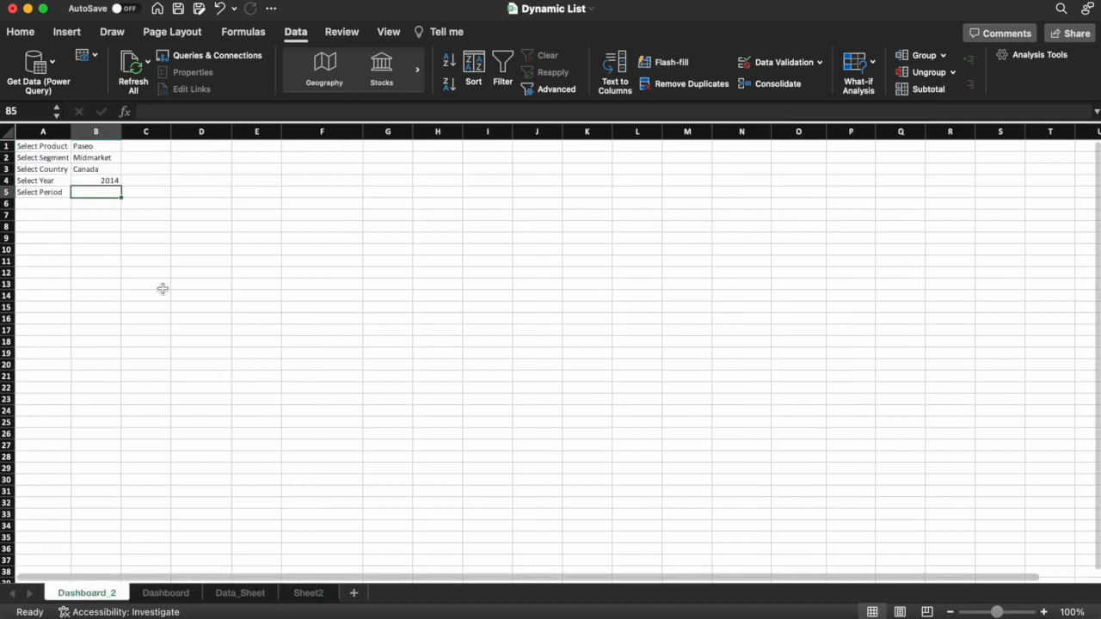
click(100, 145)
click(125, 146)
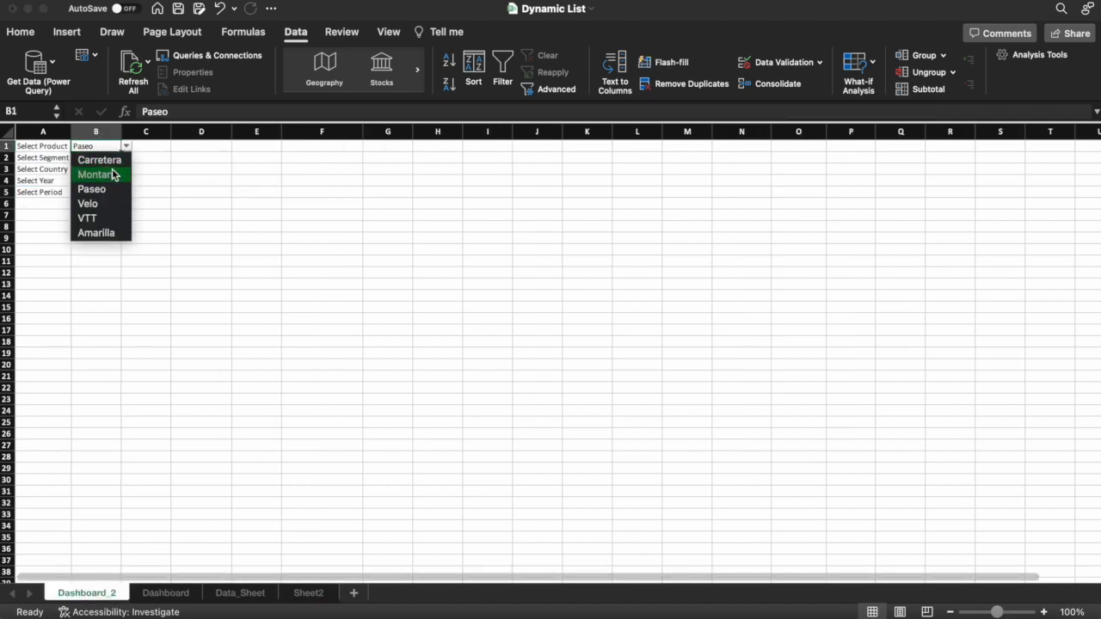
click(110, 174)
click(107, 158)
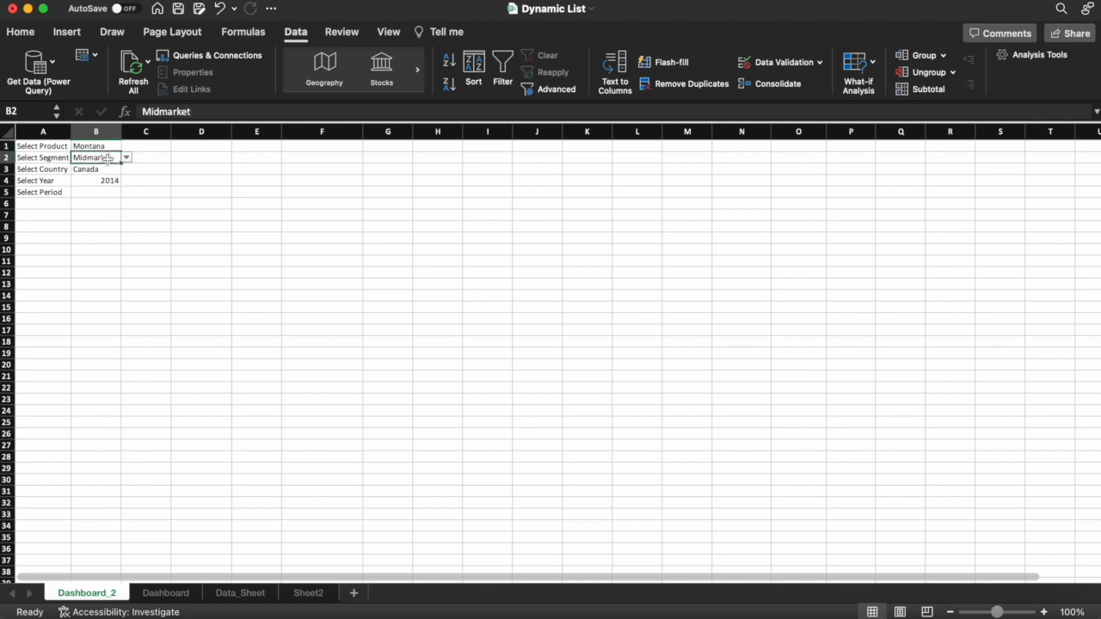
click(126, 159)
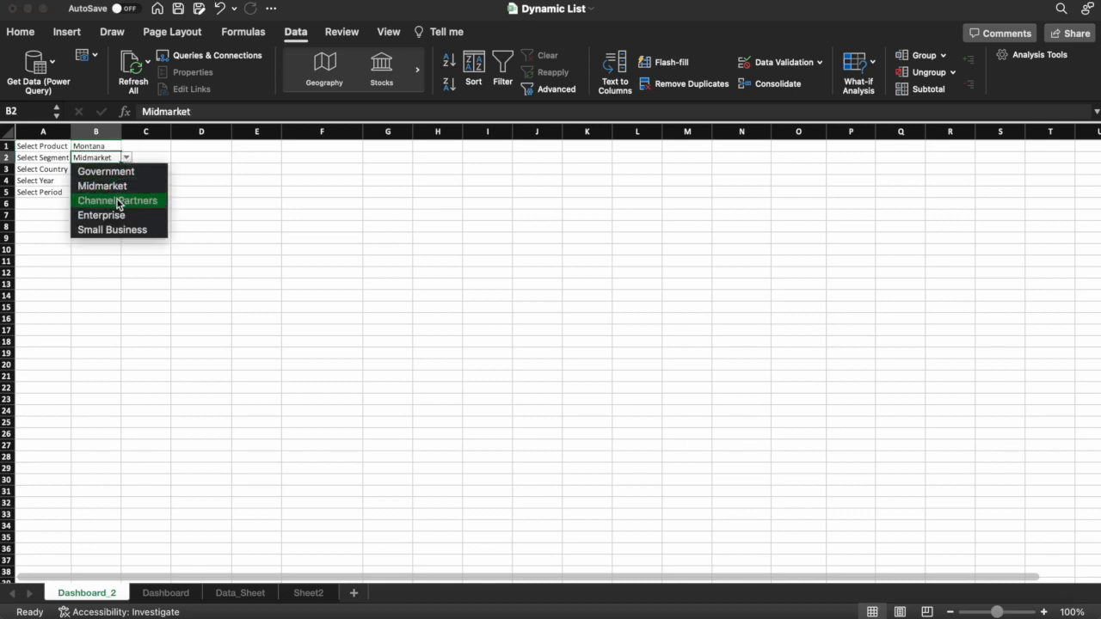
click(117, 200)
Set Select Country to Germany and Select Year to 2013, and check the month list in Sheet2.
click(107, 173)
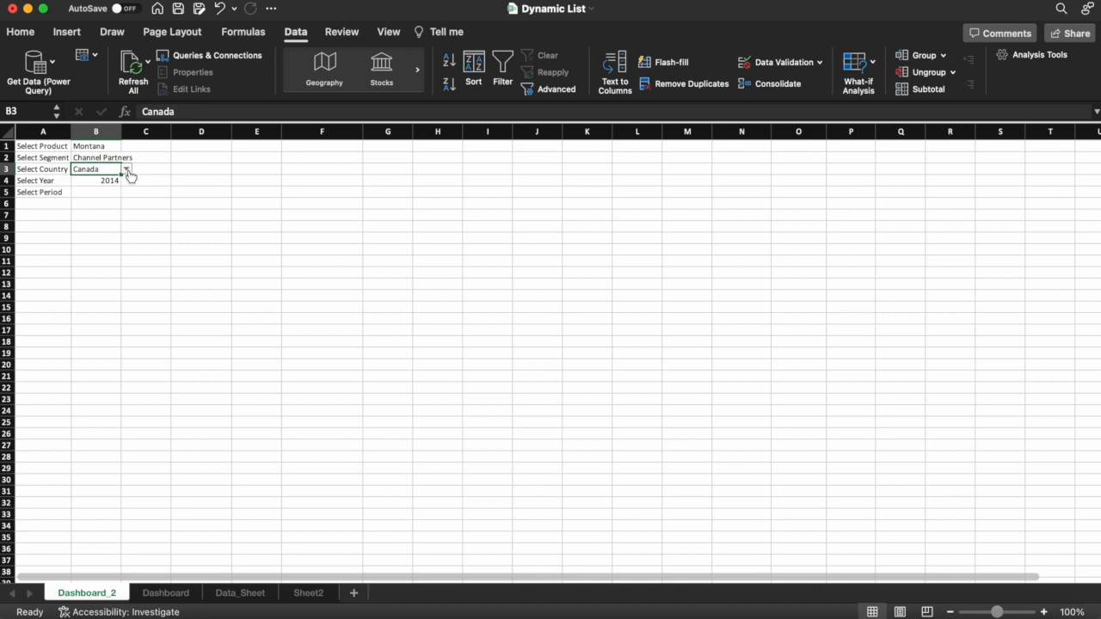
click(127, 169)
click(112, 198)
click(113, 179)
click(126, 181)
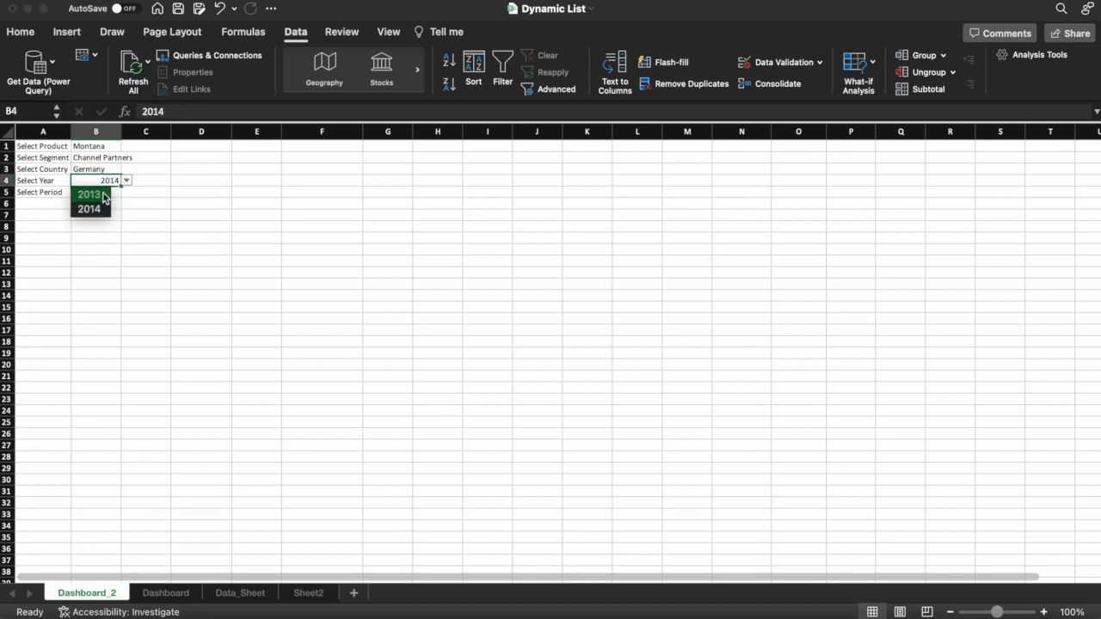
click(101, 193)
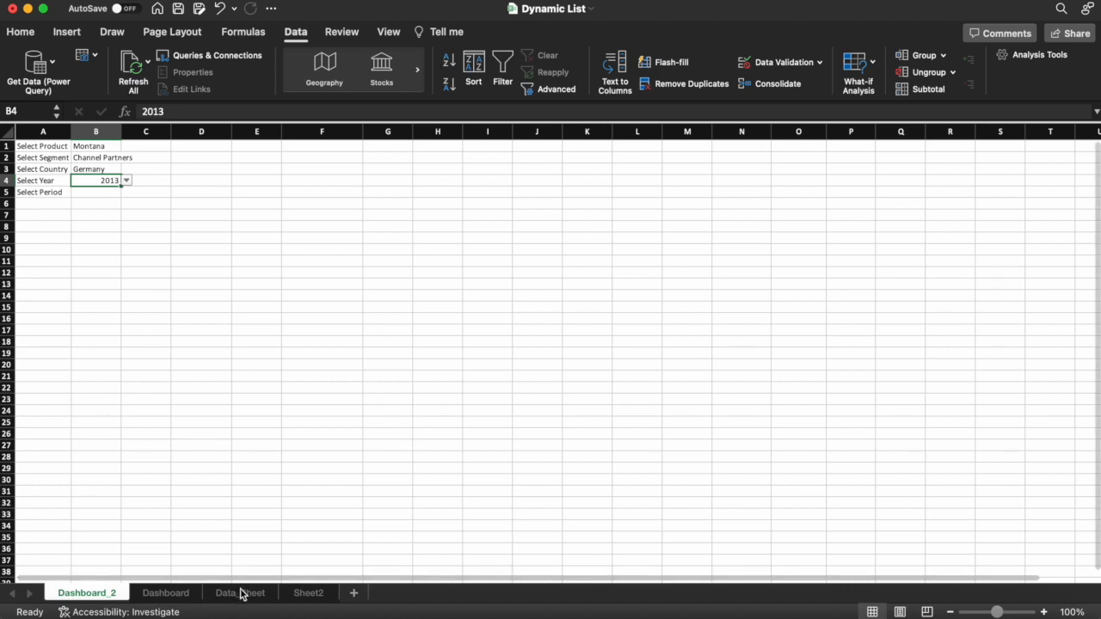
click(303, 594)
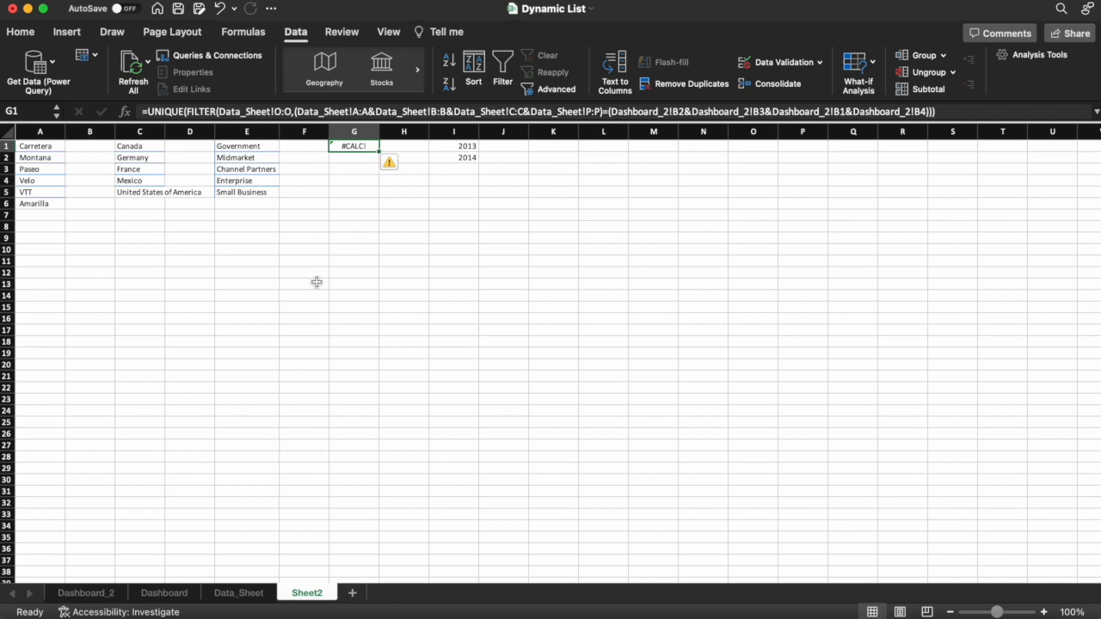
On Dashboard_2, keep Montana as product, set Select Segment to Government and Select Country to Canada, and check the Sheet2 month list.
click(101, 594)
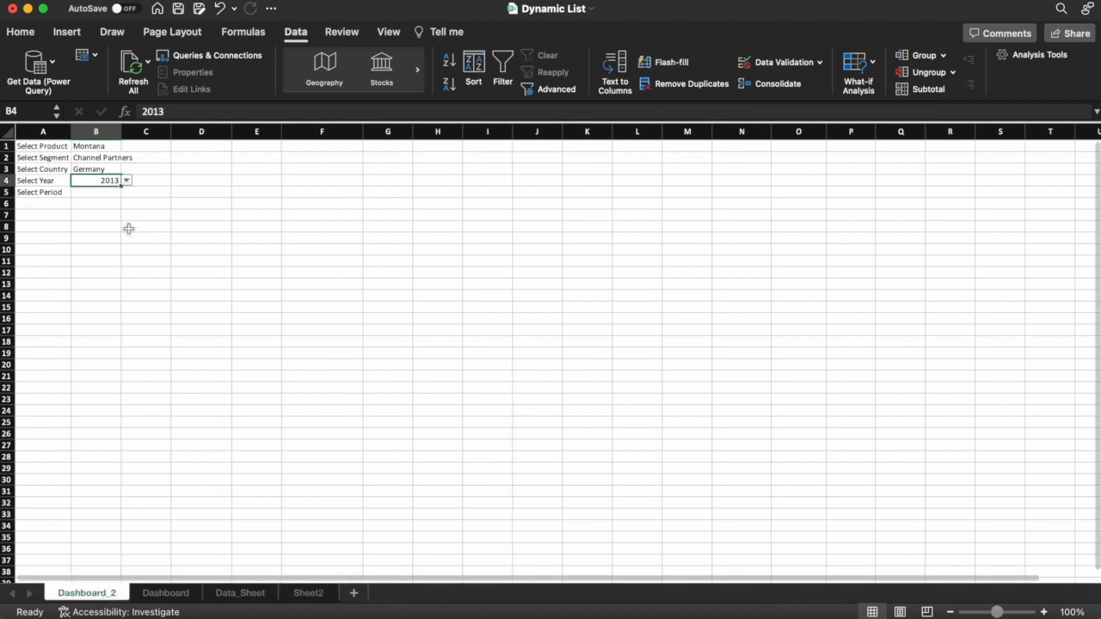
click(110, 148)
click(126, 147)
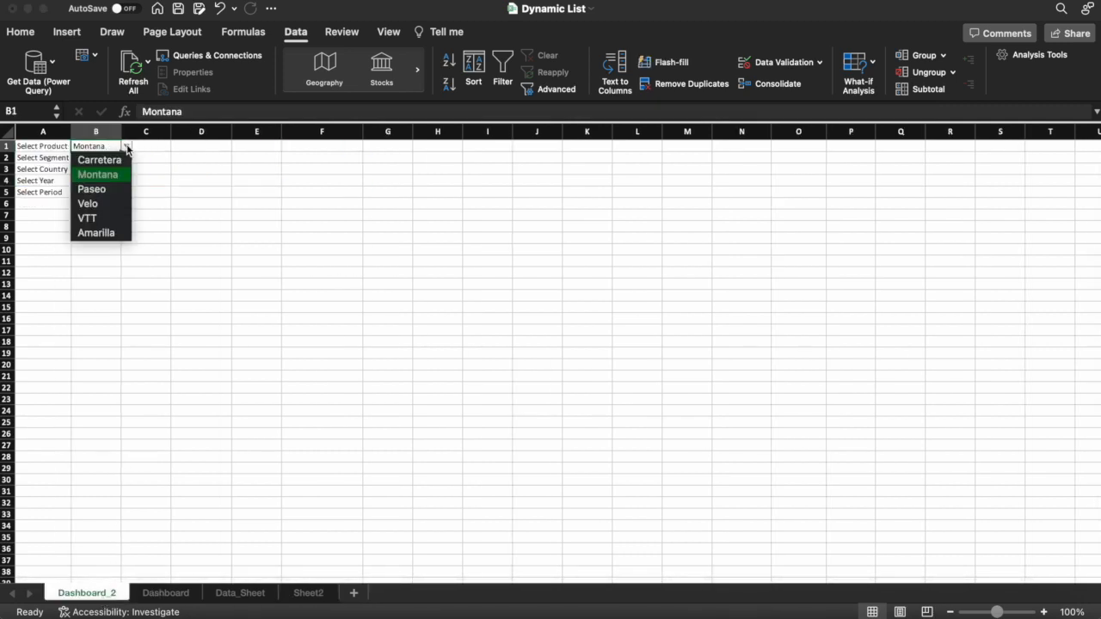
click(115, 171)
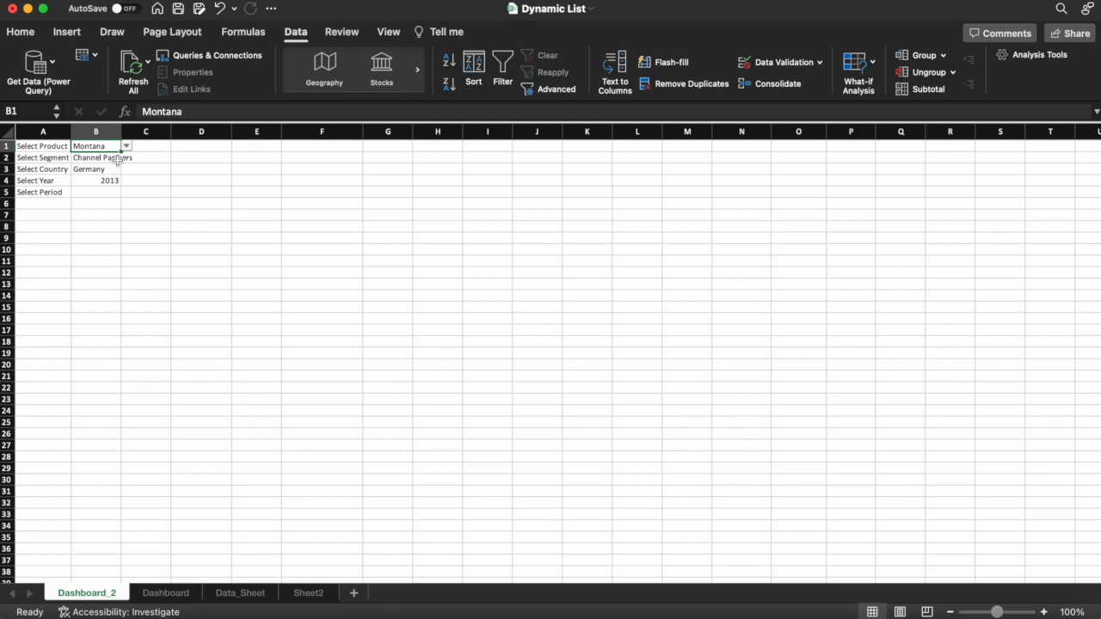
click(115, 159)
click(127, 157)
click(112, 173)
click(112, 170)
click(126, 169)
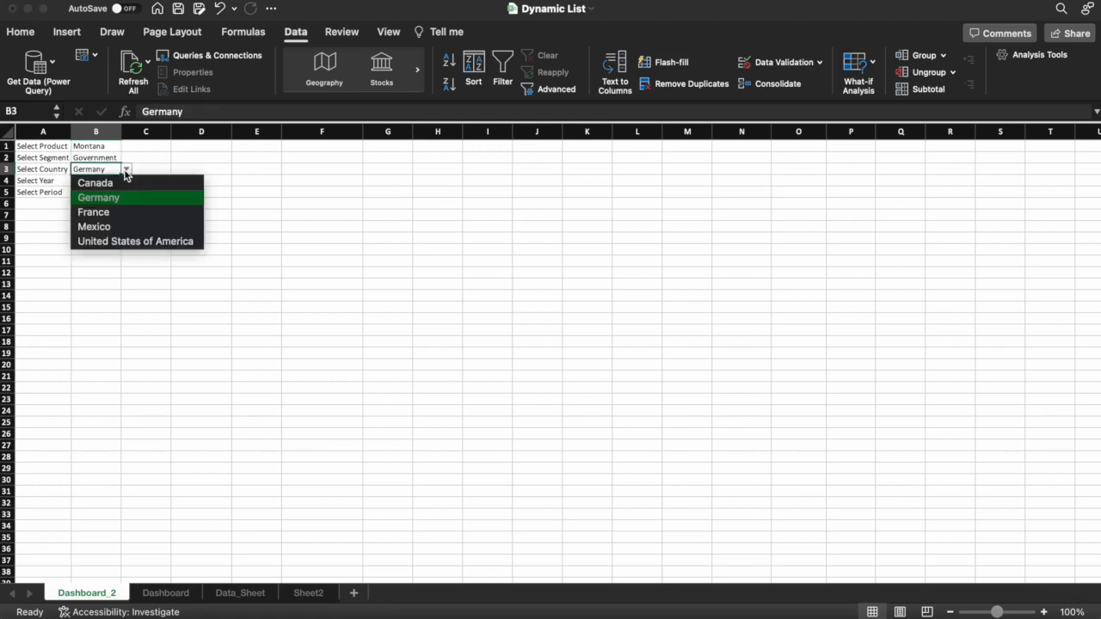
click(110, 184)
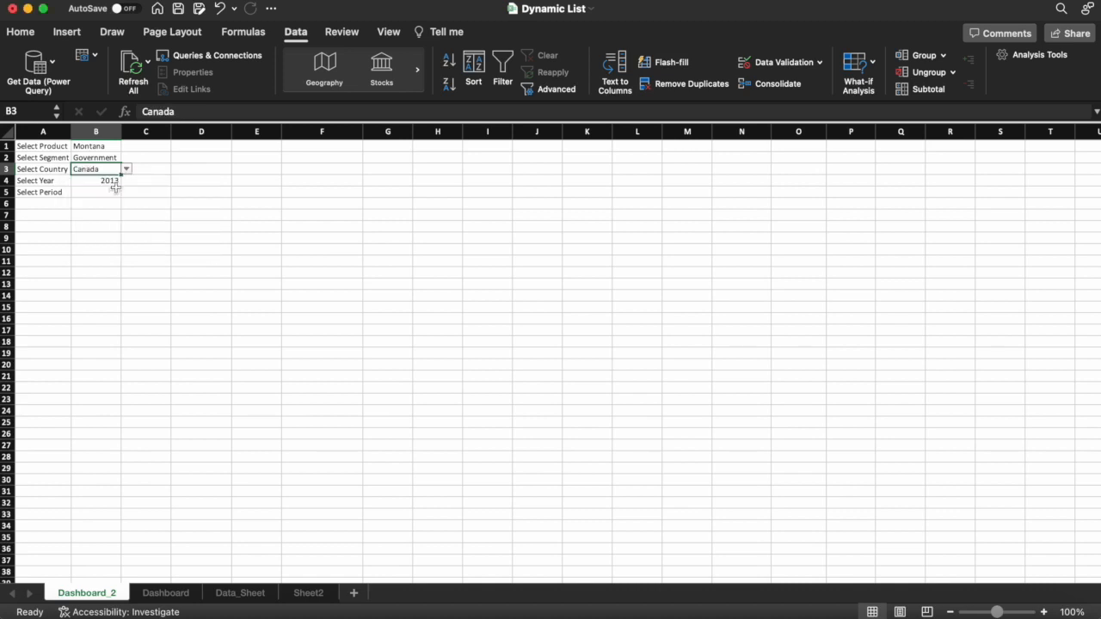
click(241, 593)
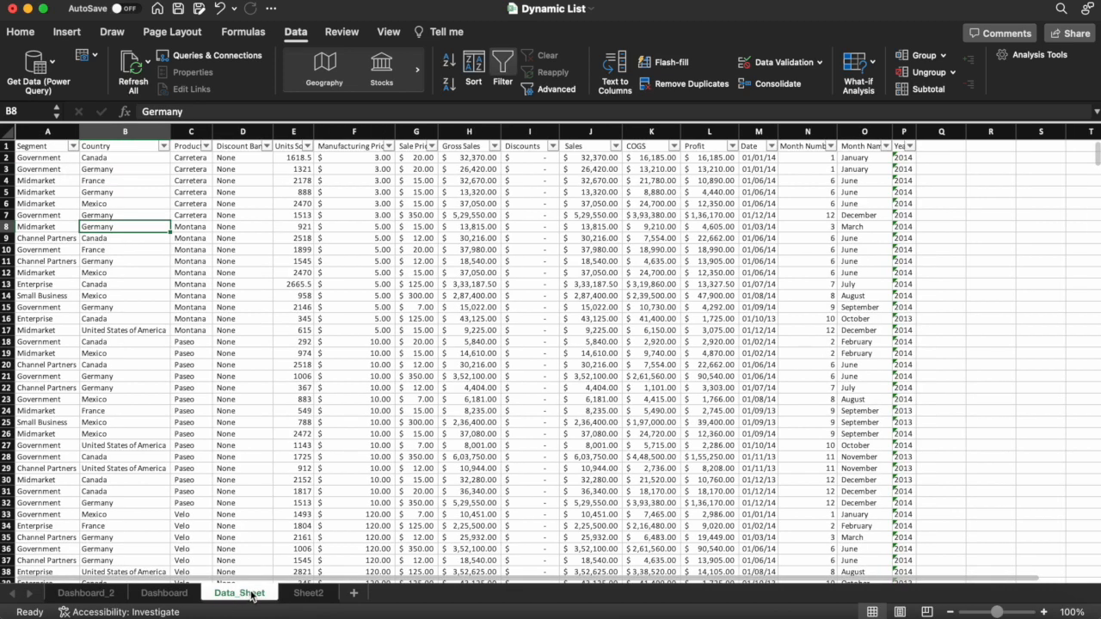
click(305, 593)
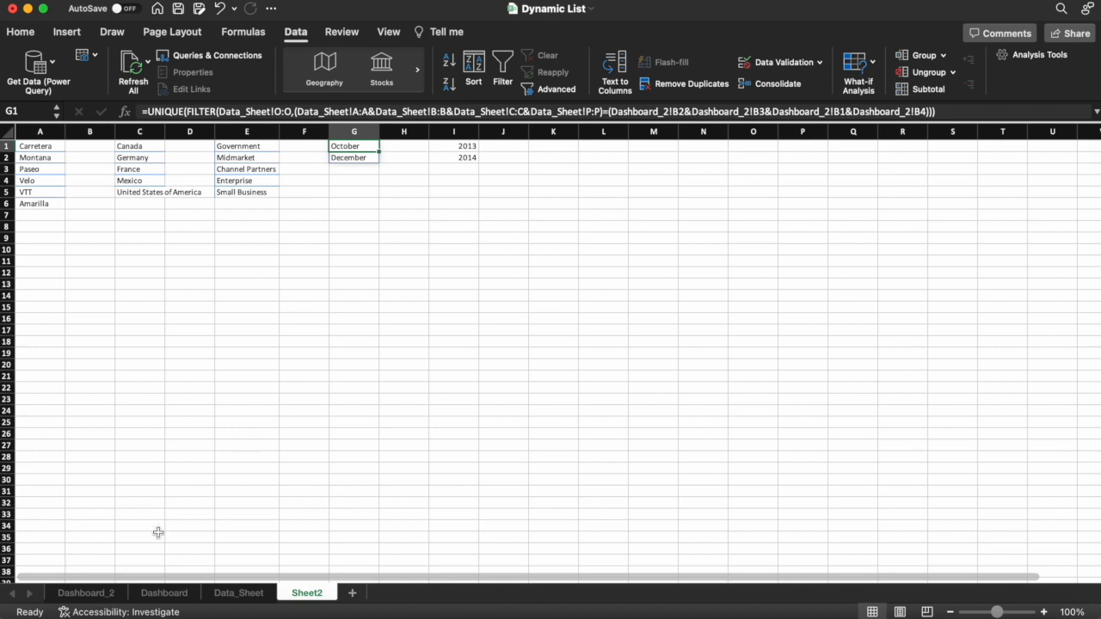
click(90, 593)
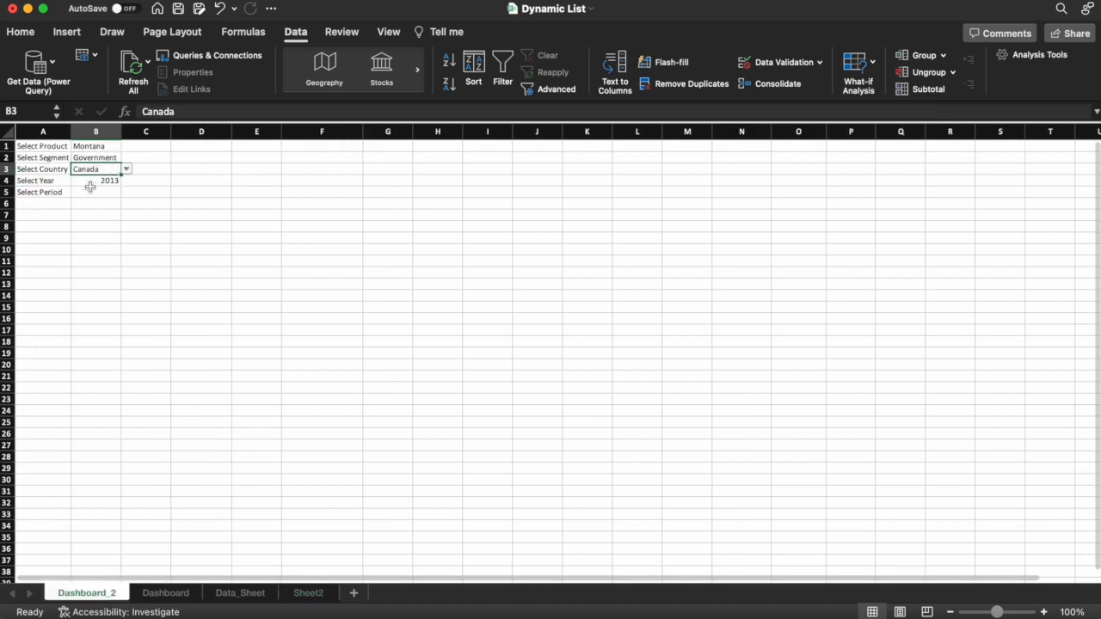
Add "No data found" as the FILTER function's if_empty argument in the month formula in Sheet2 cell G1.
click(308, 597)
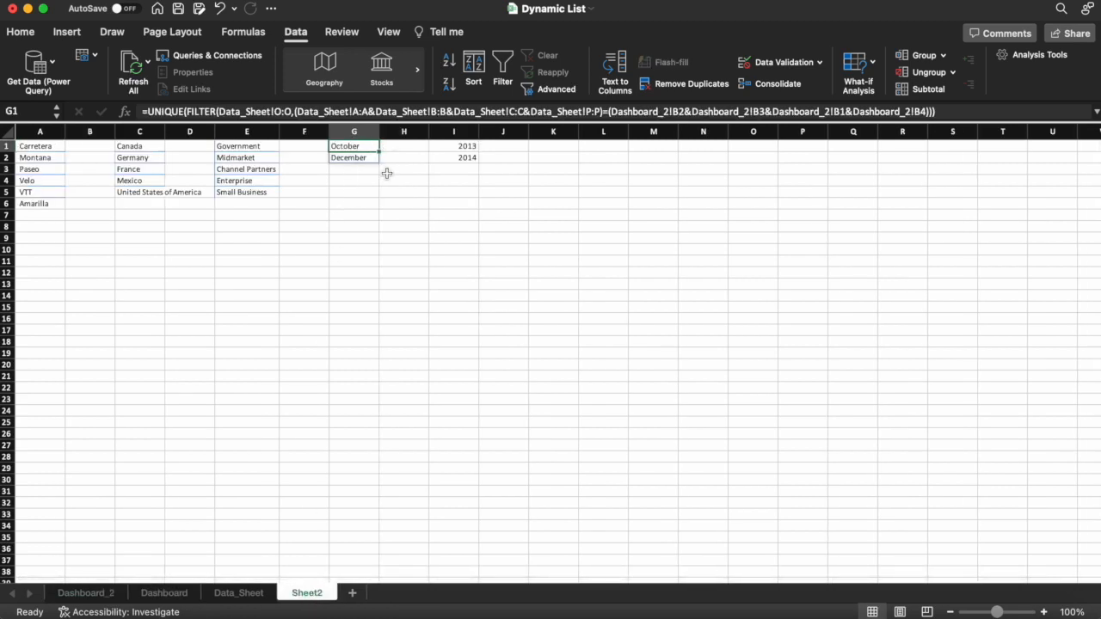
click(931, 111)
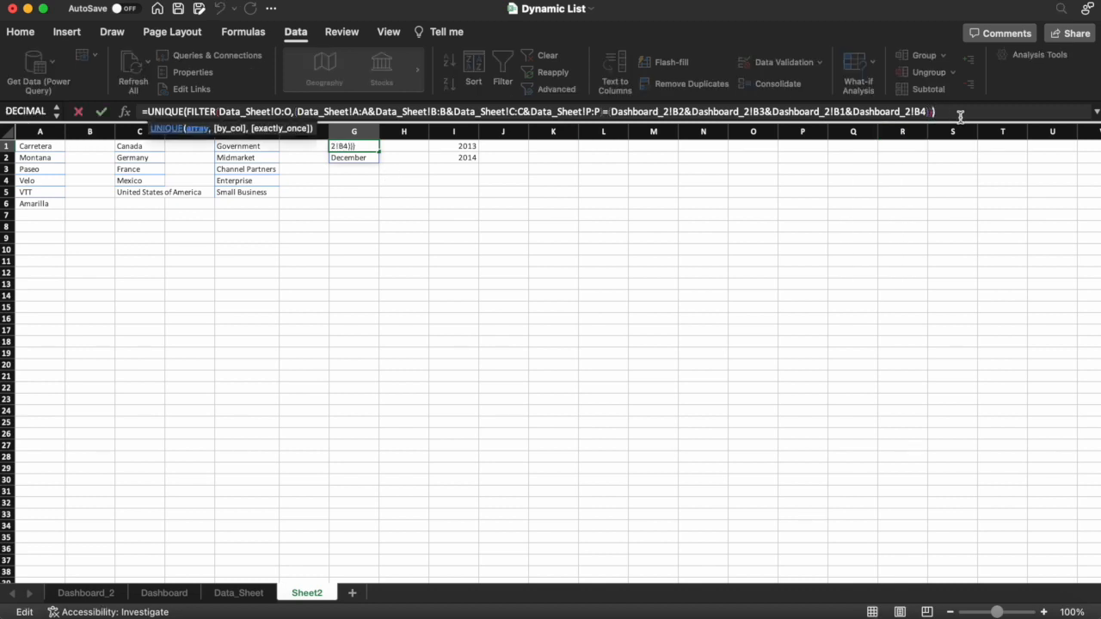
key(Left)
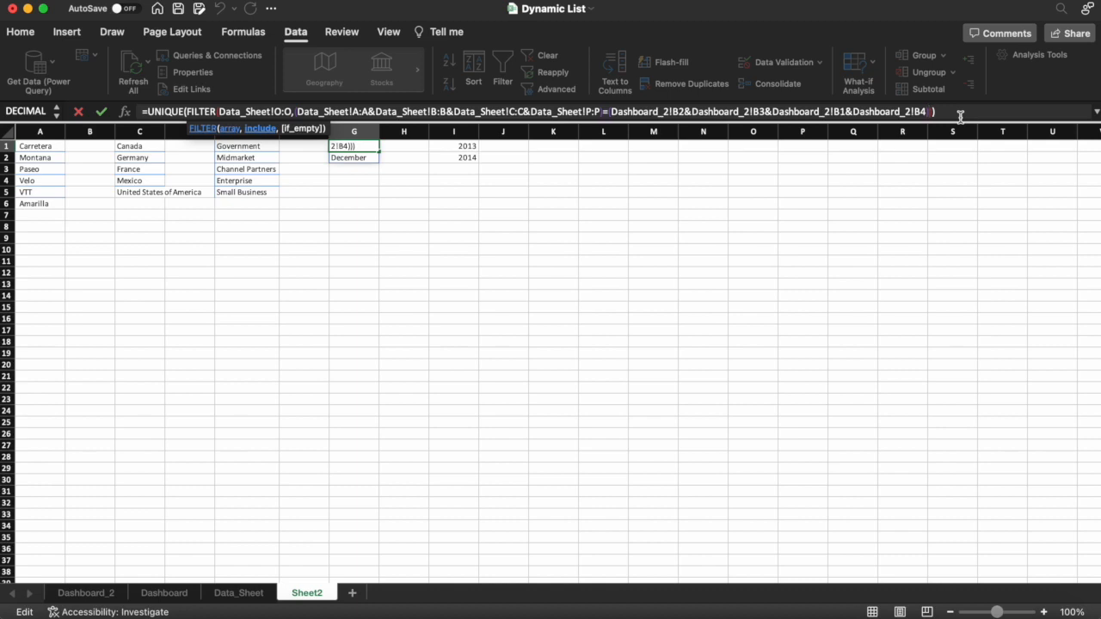
text(,"N)
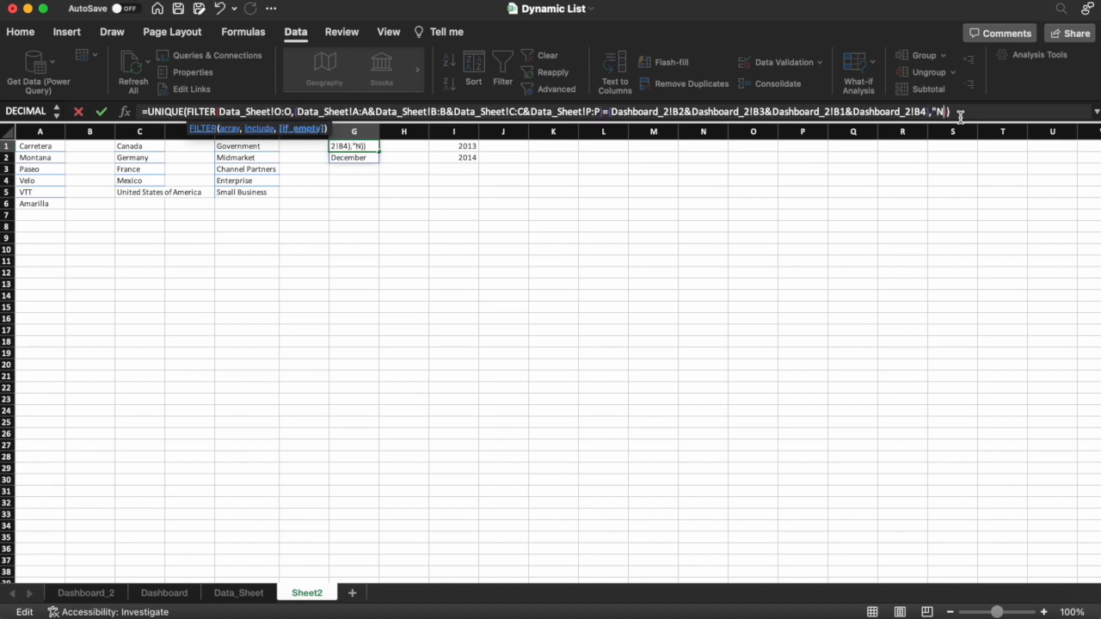
text(o data found)
key(Return)
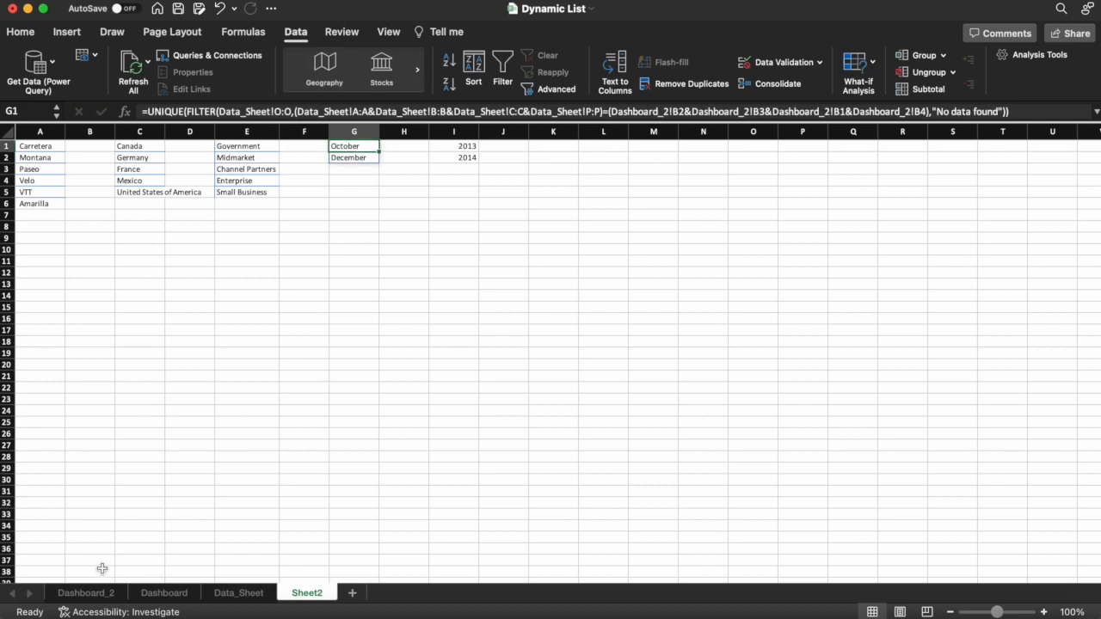
On Dashboard_2, switch Select Product to Paseo and return it to Montana.
click(90, 592)
click(115, 147)
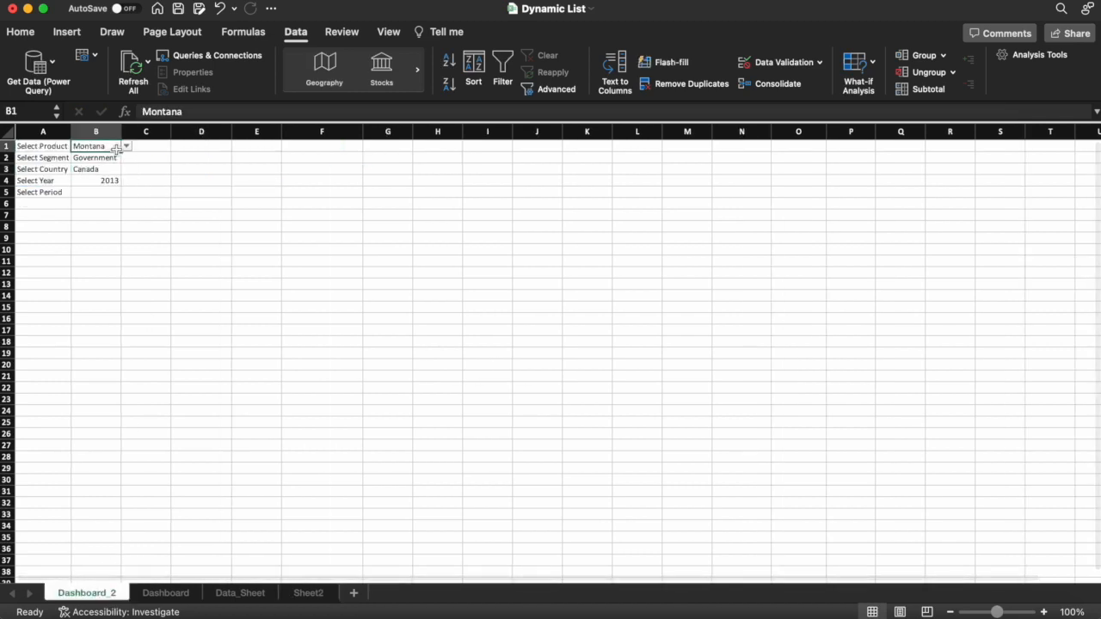
click(126, 147)
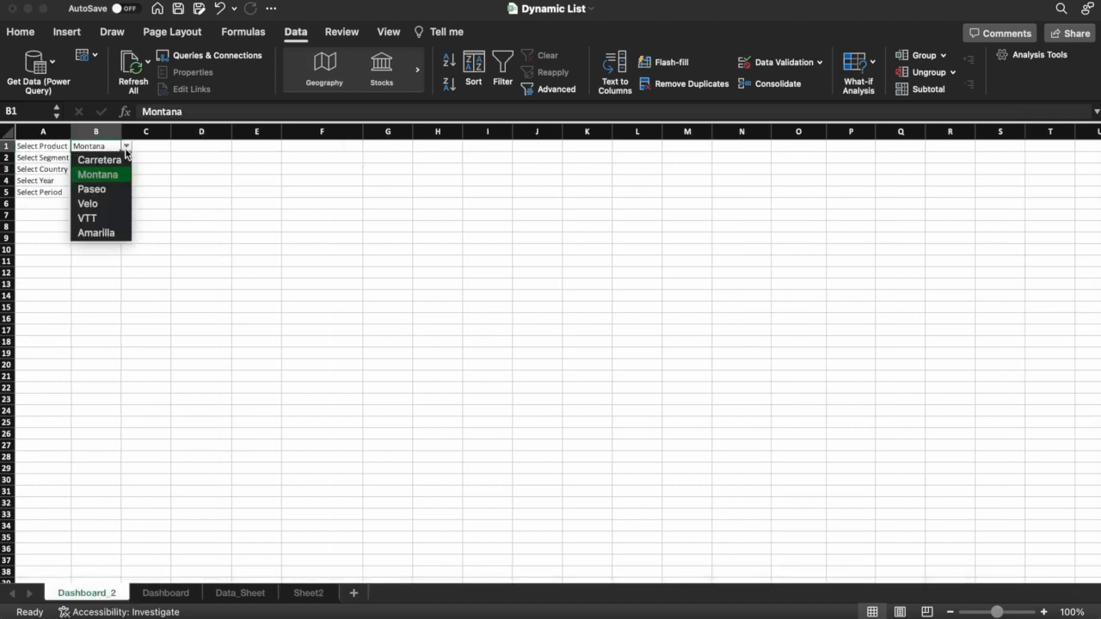
click(106, 189)
click(108, 158)
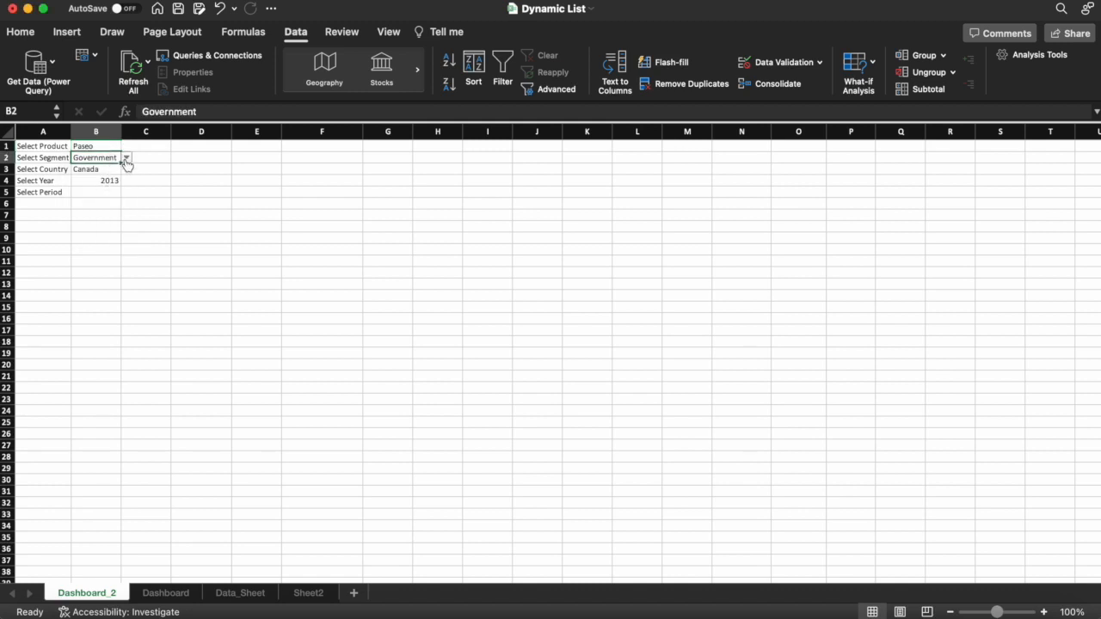
click(107, 147)
click(125, 148)
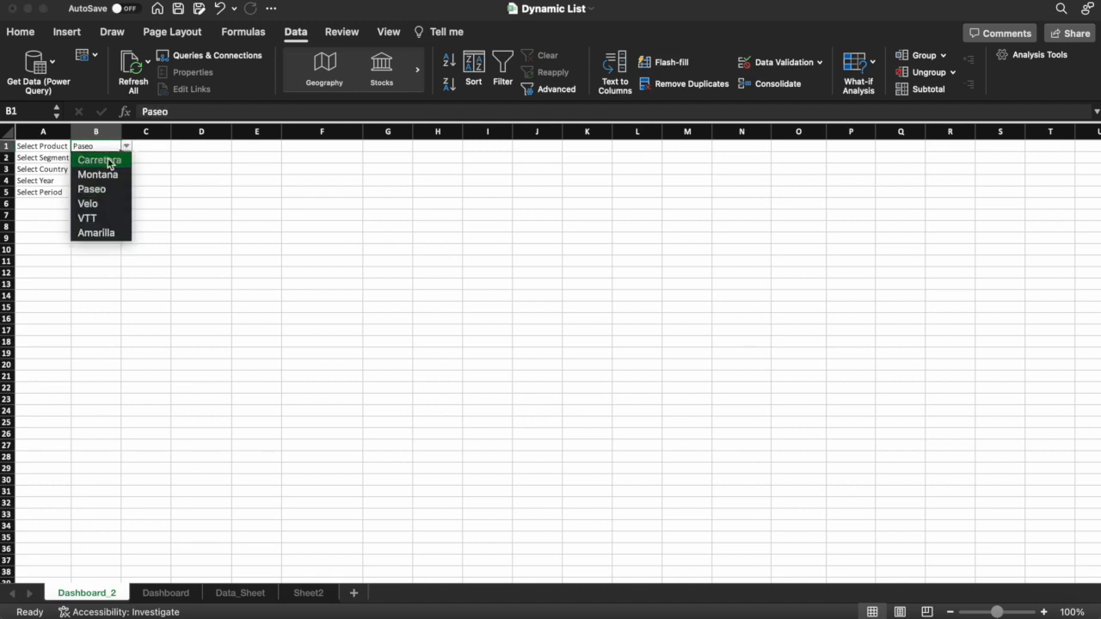
click(106, 175)
Set Select Segment to Channel Partners and Select Country to Germany to test the formula's empty-result fallback.
click(107, 159)
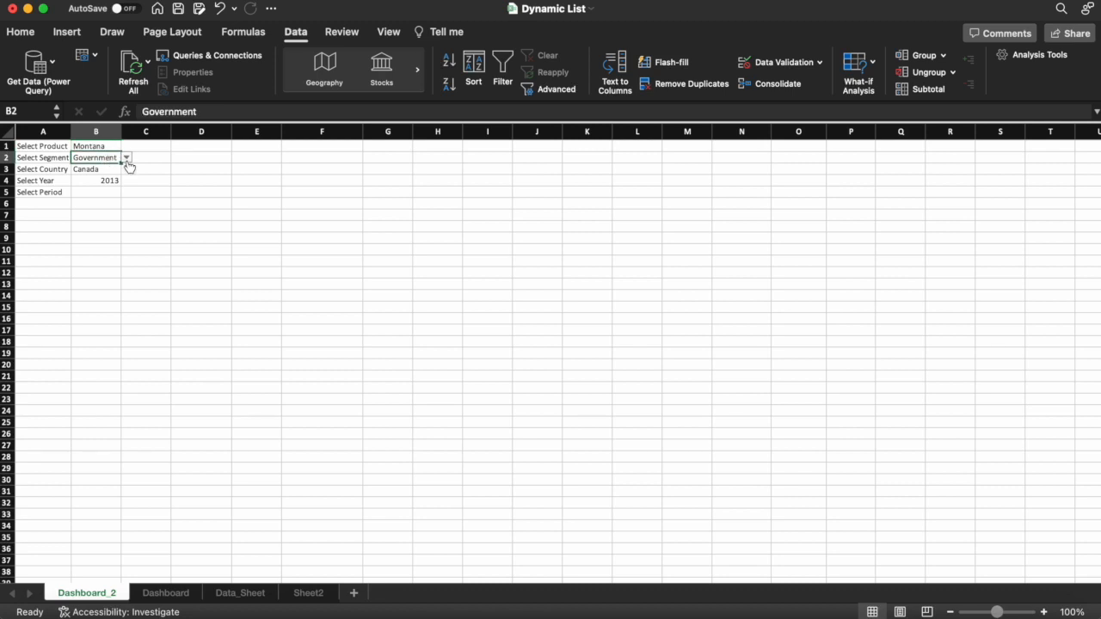
click(126, 159)
click(113, 200)
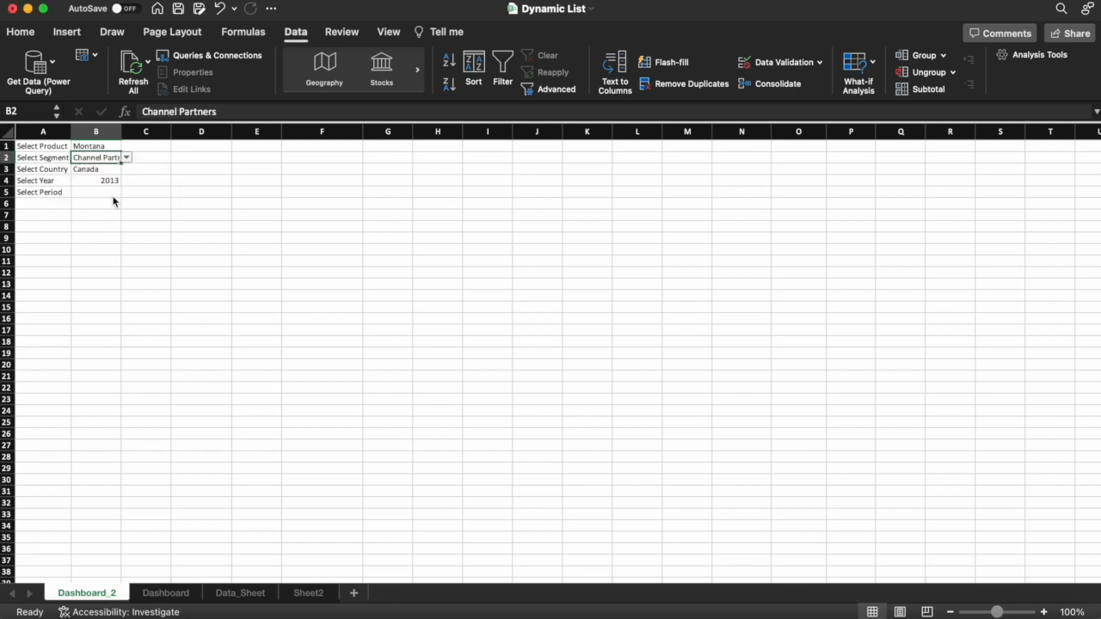
click(110, 169)
click(126, 169)
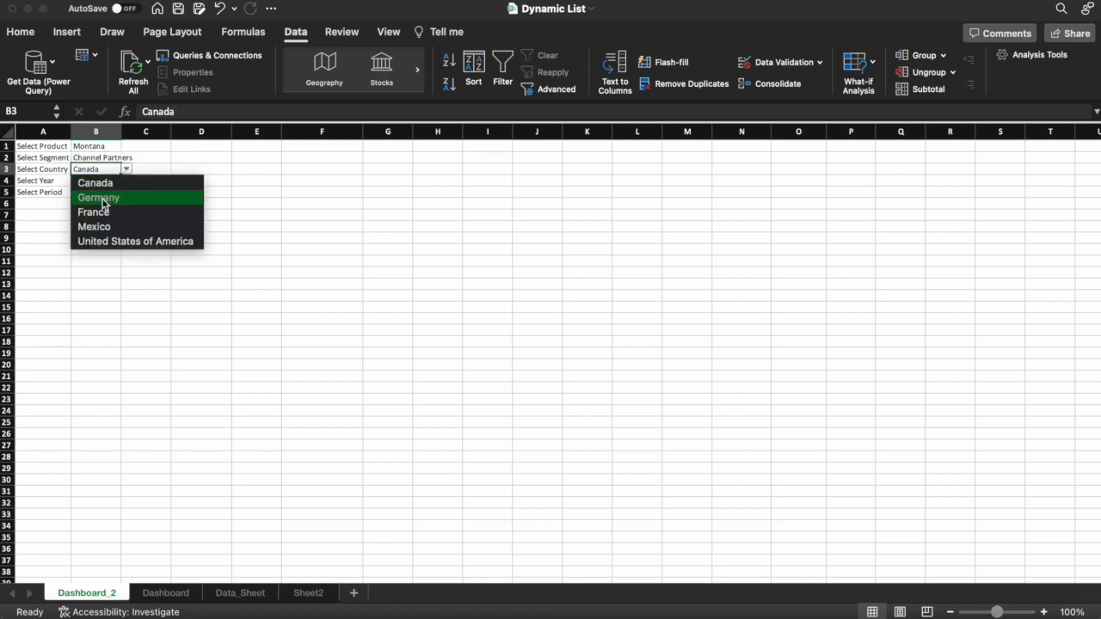
click(99, 198)
Check the formula result in Sheet2 cell G1 and autofit the width of column G.
click(308, 593)
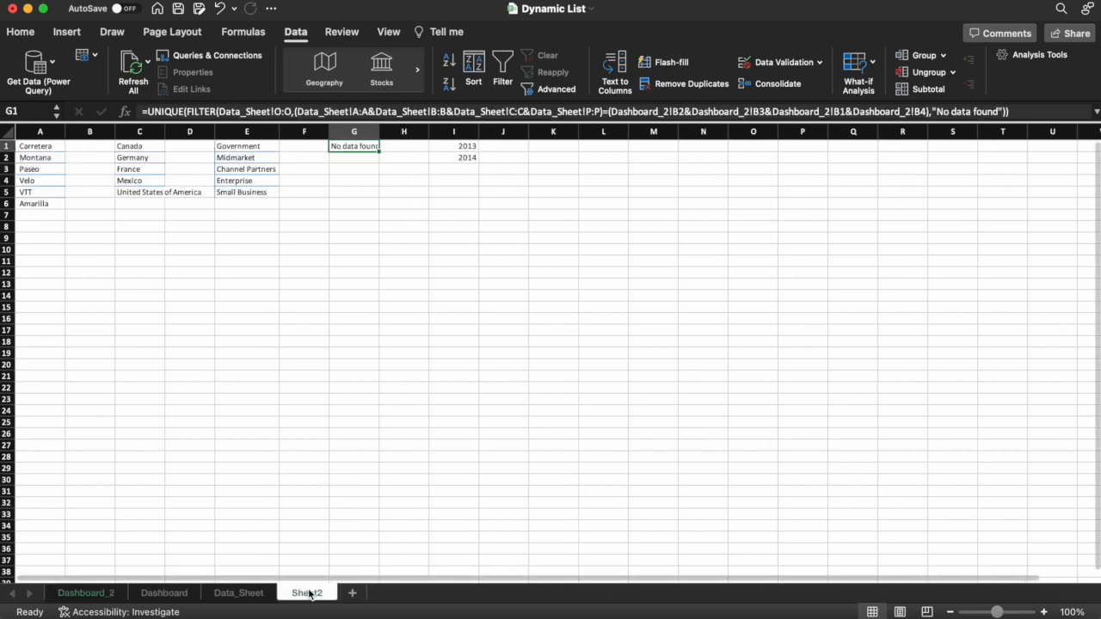
click(402, 166)
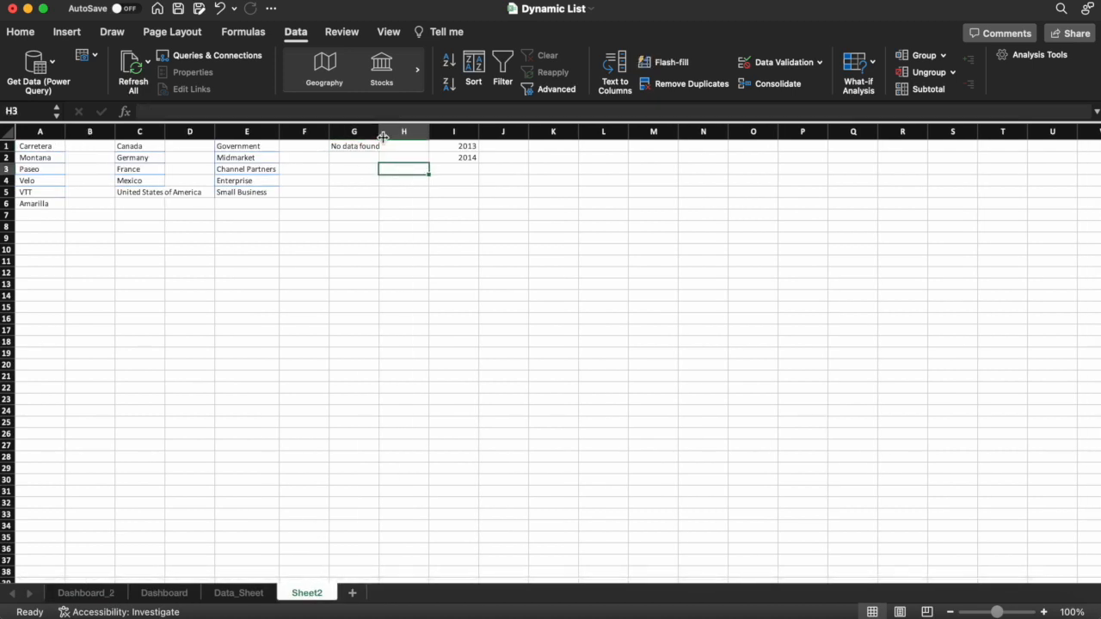
double_click(383, 133)
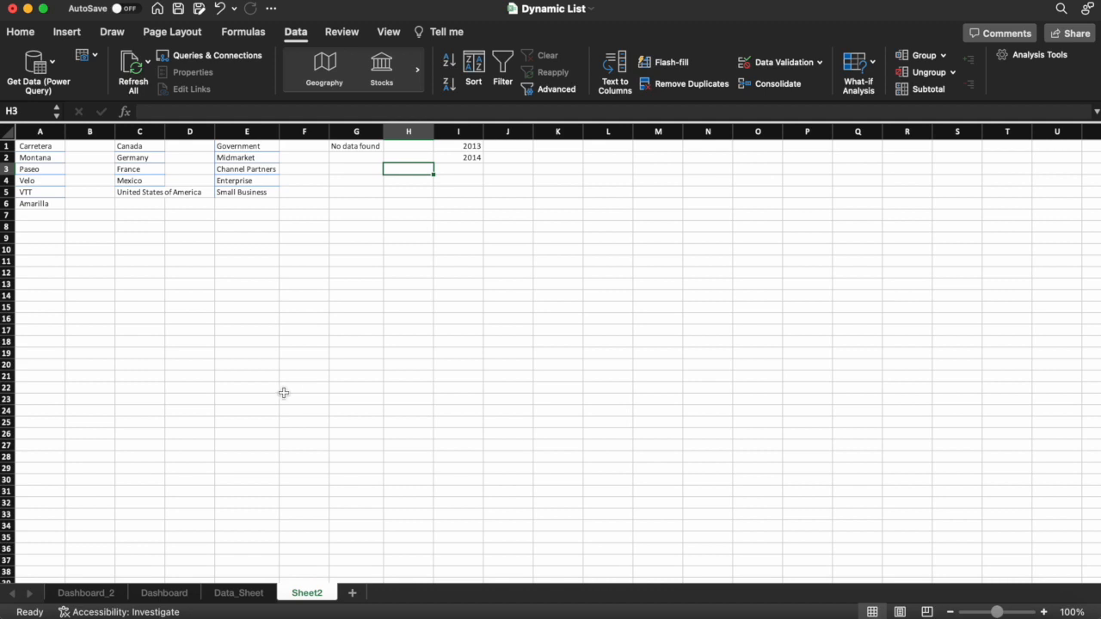
On Dashboard_2, choose Montana as product, Government as segment and Canada as country, and check the month list in Sheet2.
click(82, 592)
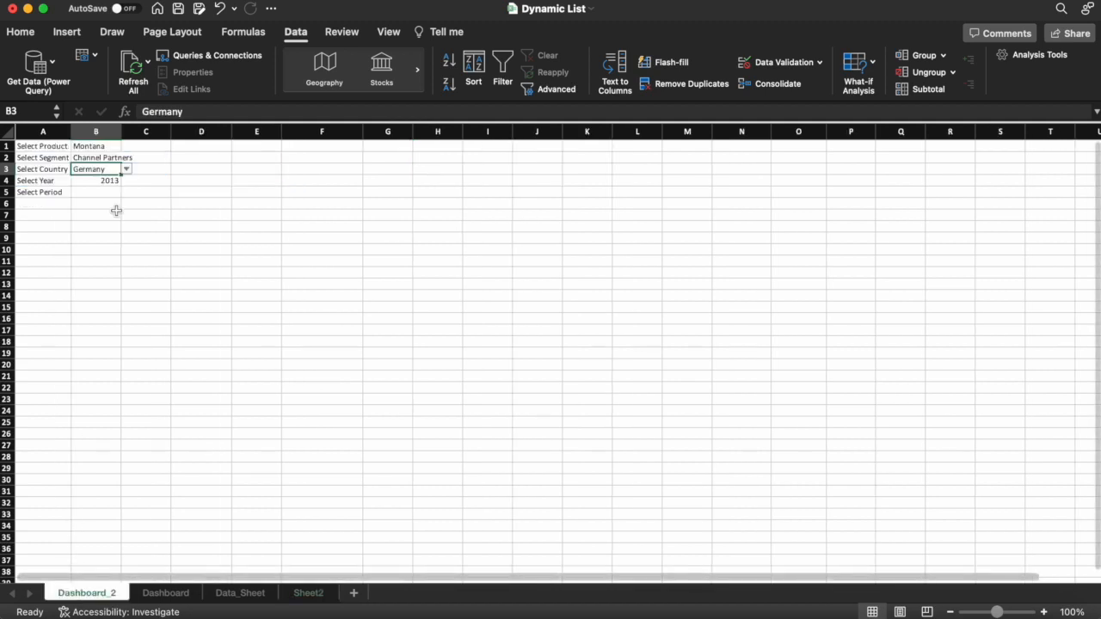
click(100, 147)
click(127, 147)
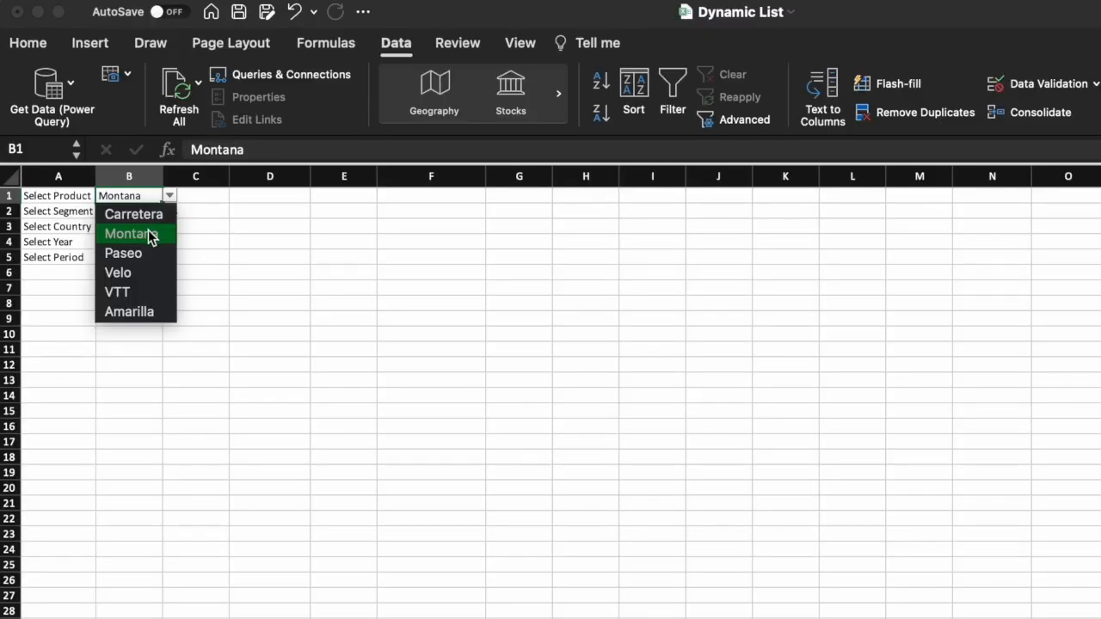
click(148, 234)
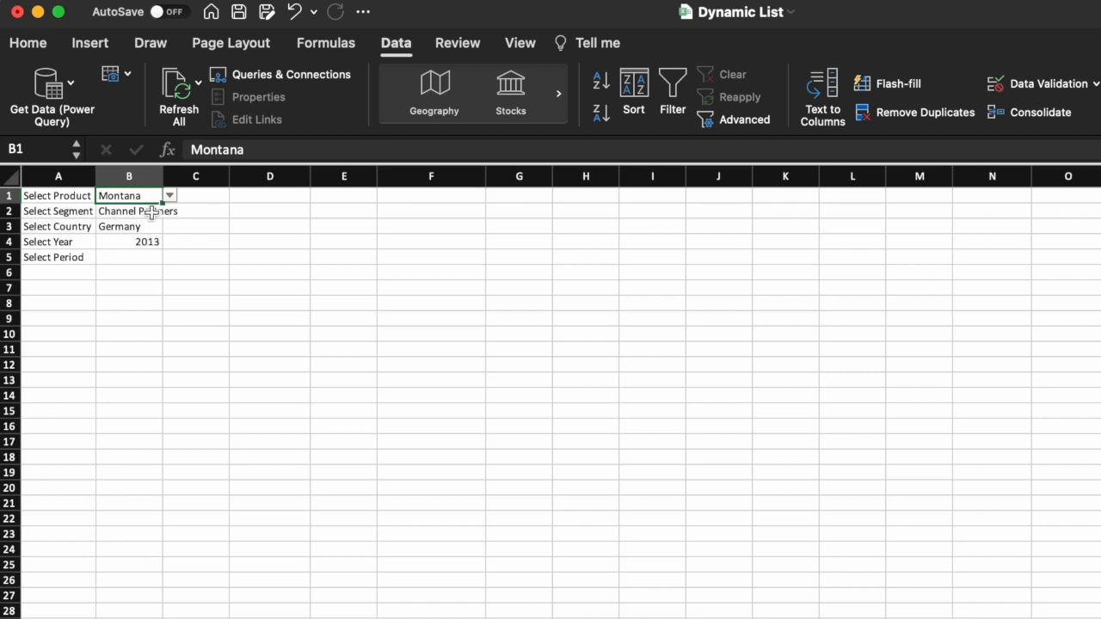
click(153, 214)
click(170, 212)
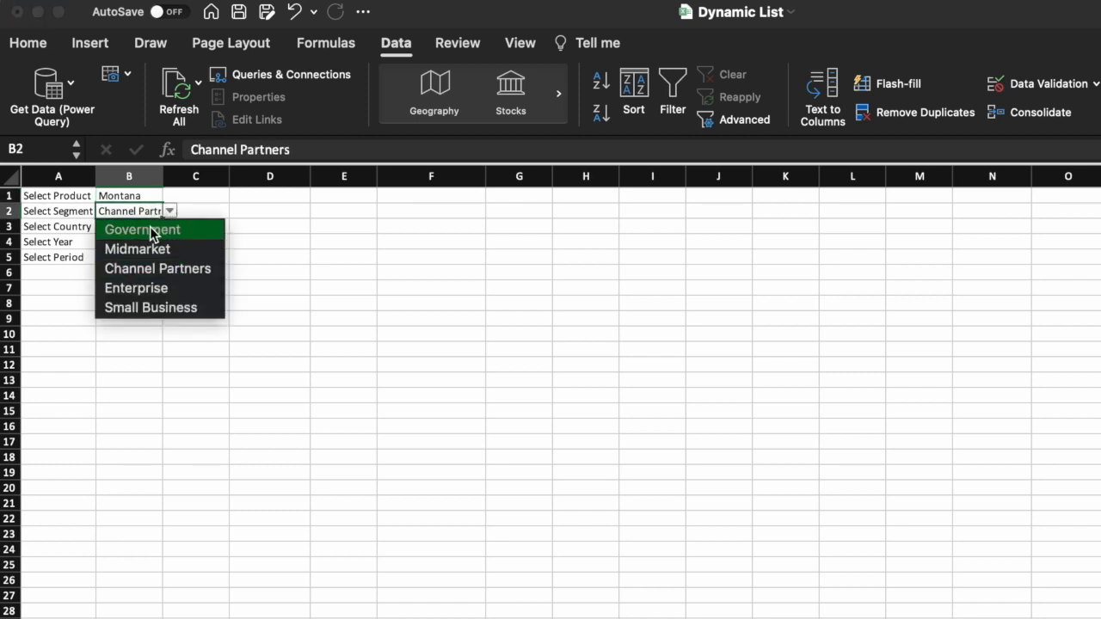
click(152, 234)
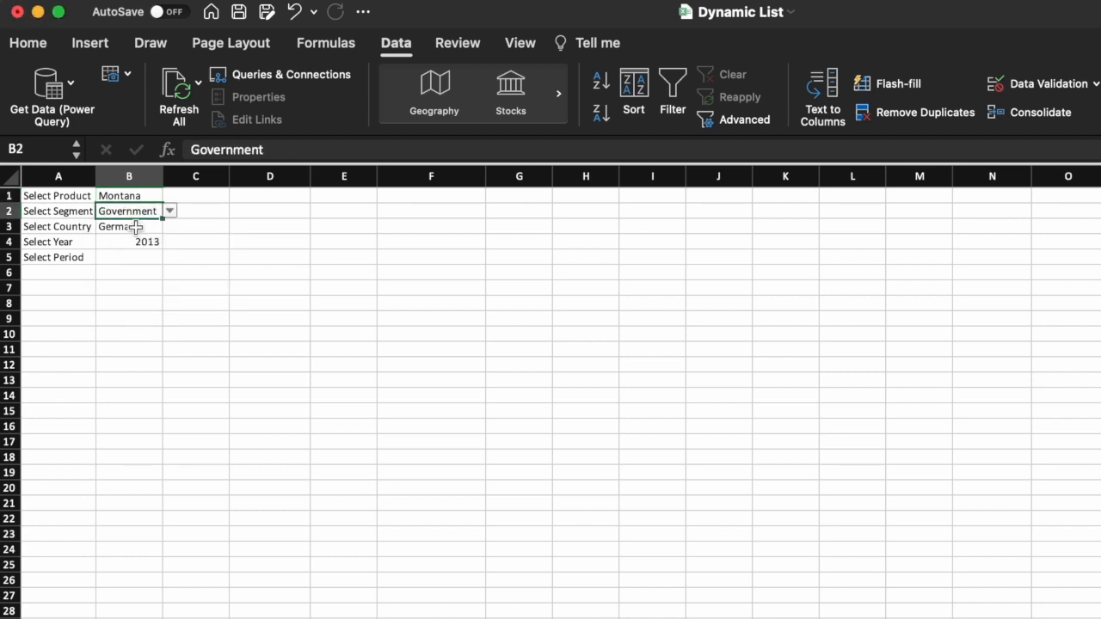
click(136, 226)
click(170, 228)
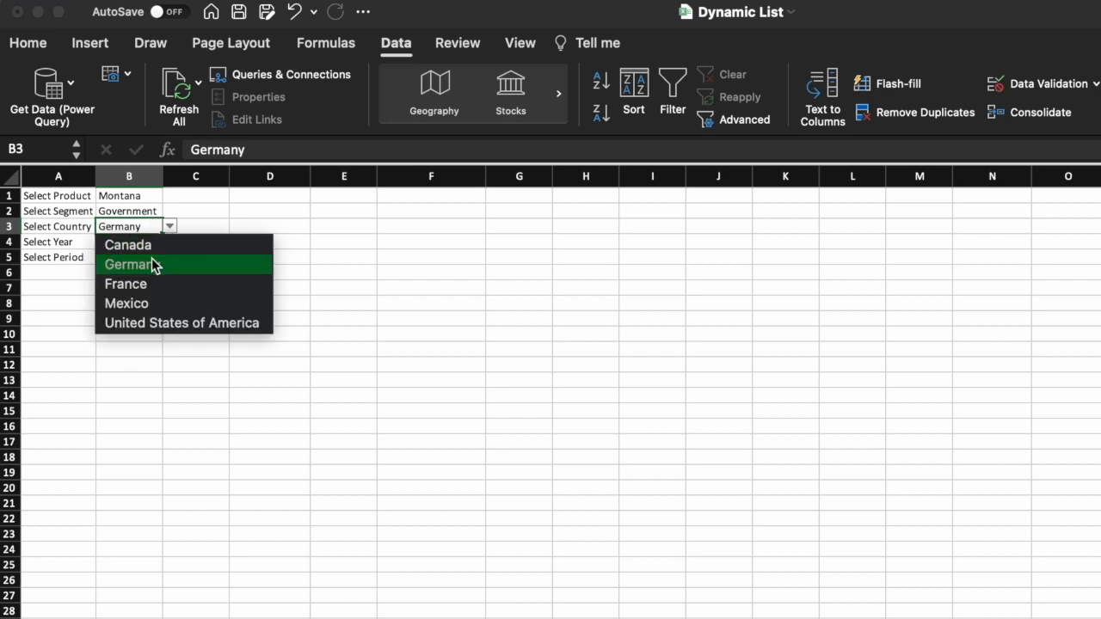
click(150, 241)
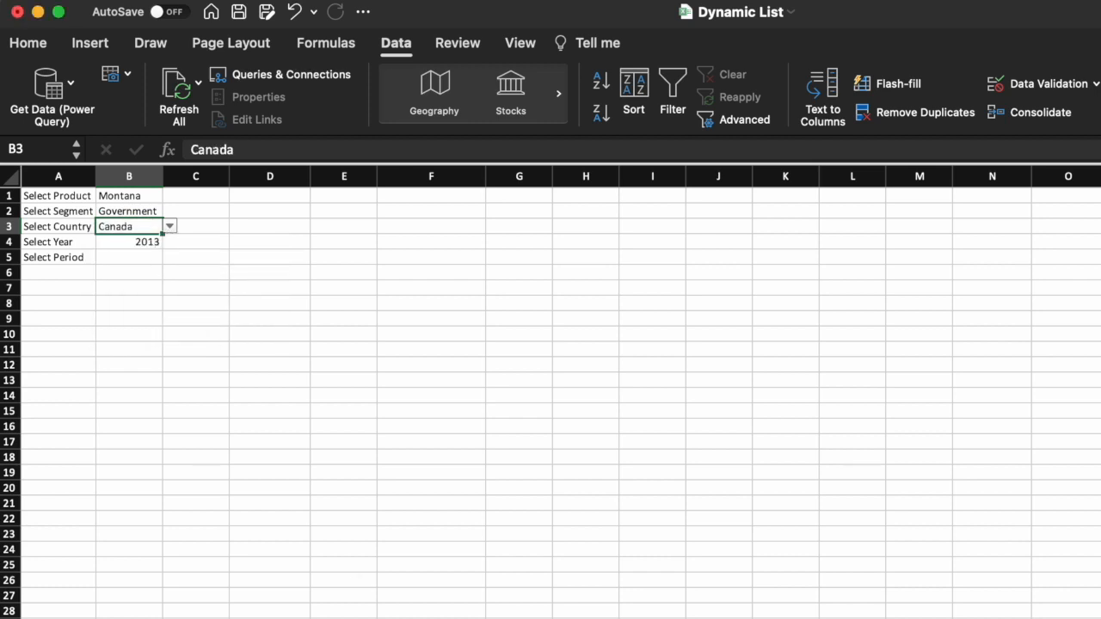
key(ctrl+Page_Up)
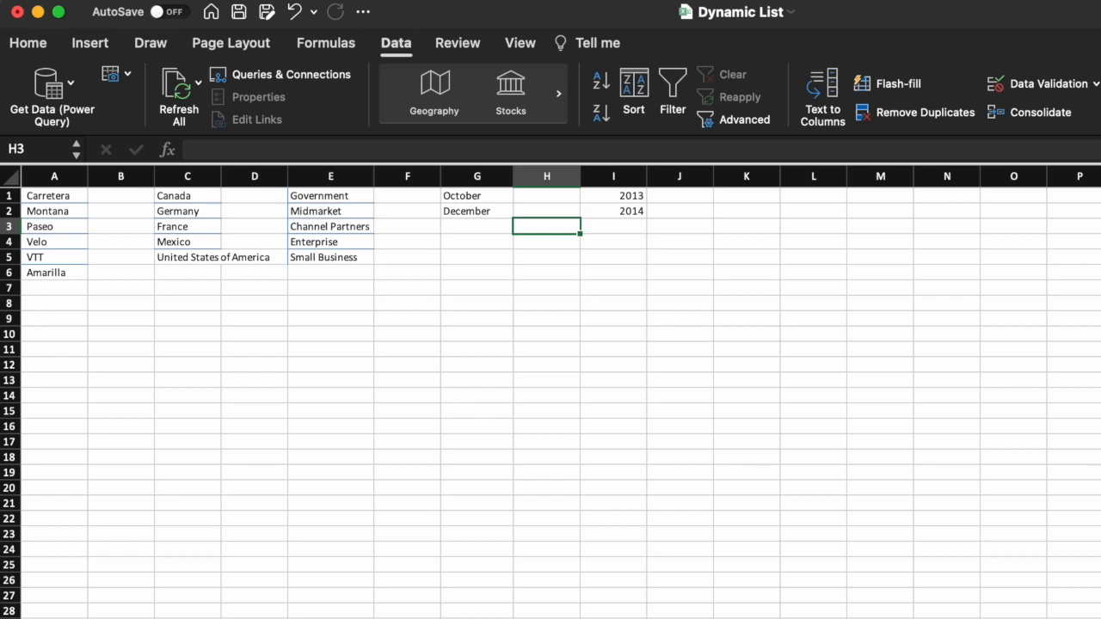
Add list data validation to the Select Period cell B5 on Dashboard_2 with the source =Sheet2!$G:$G.
click(198, 618)
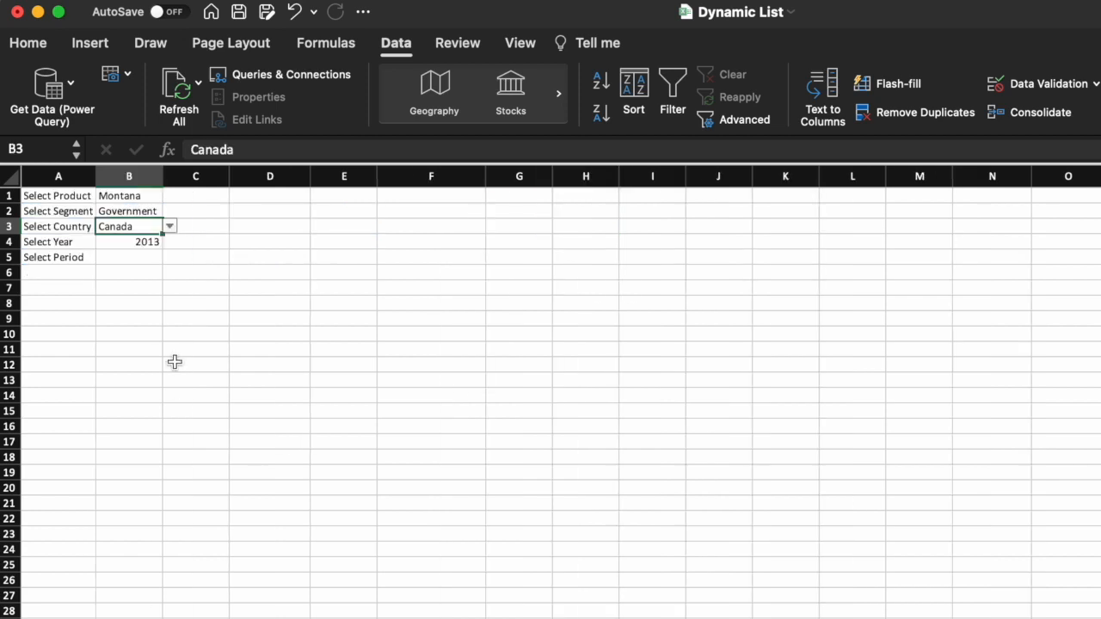
click(124, 260)
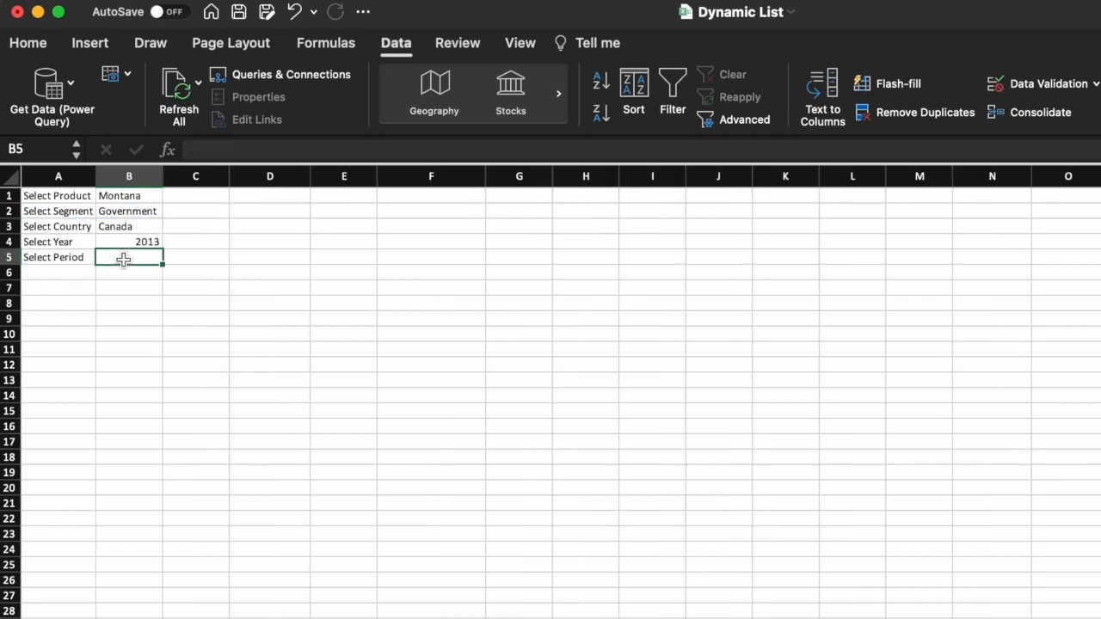
click(1030, 85)
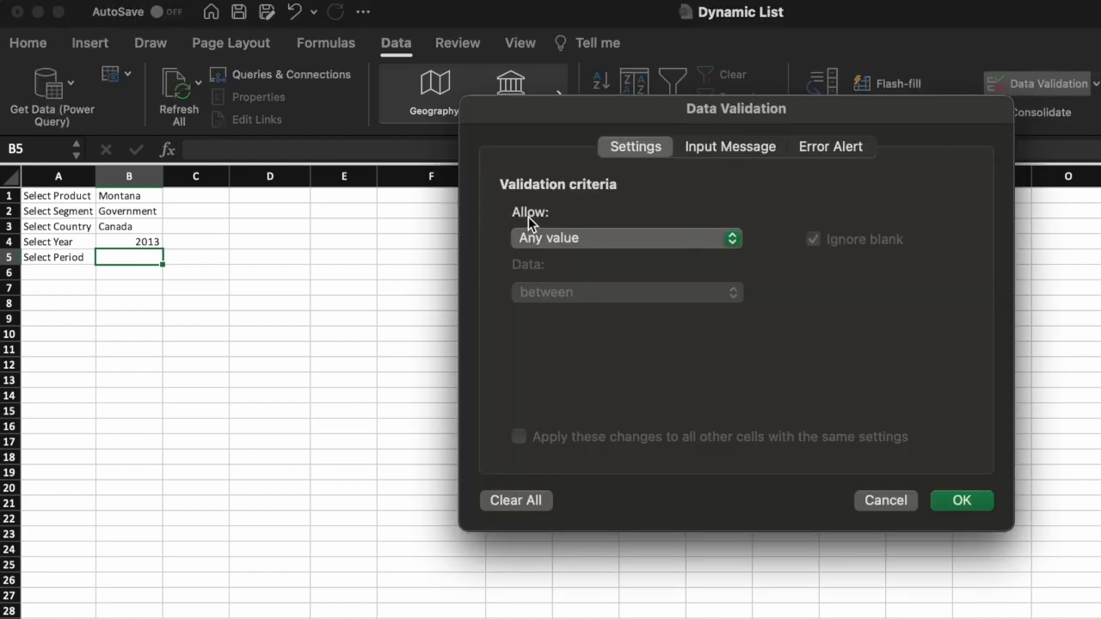
click(550, 238)
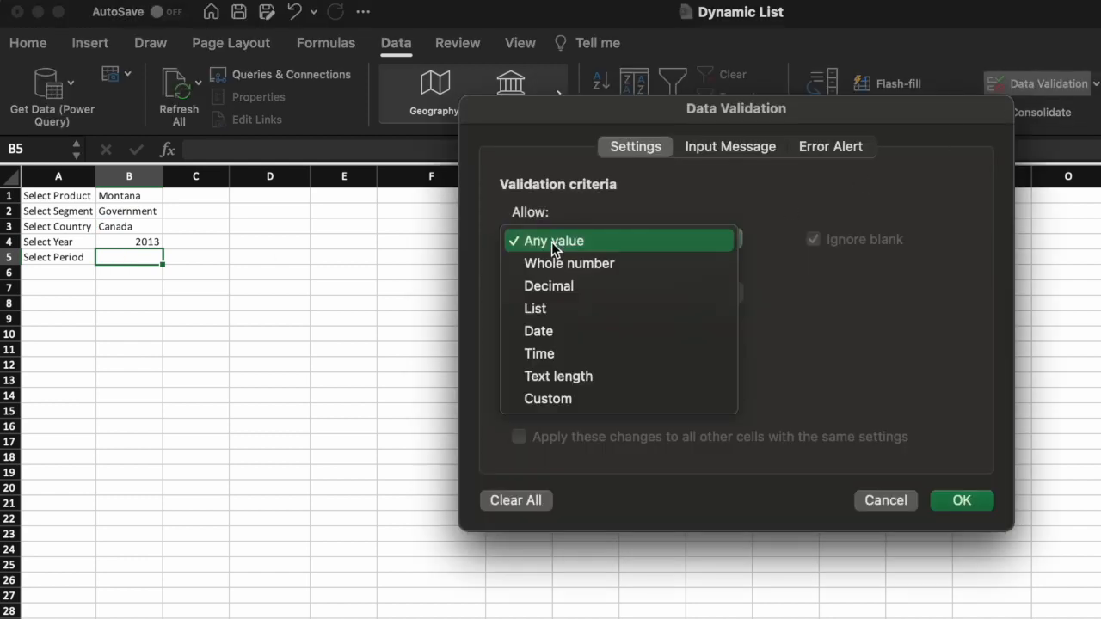
click(553, 309)
click(545, 345)
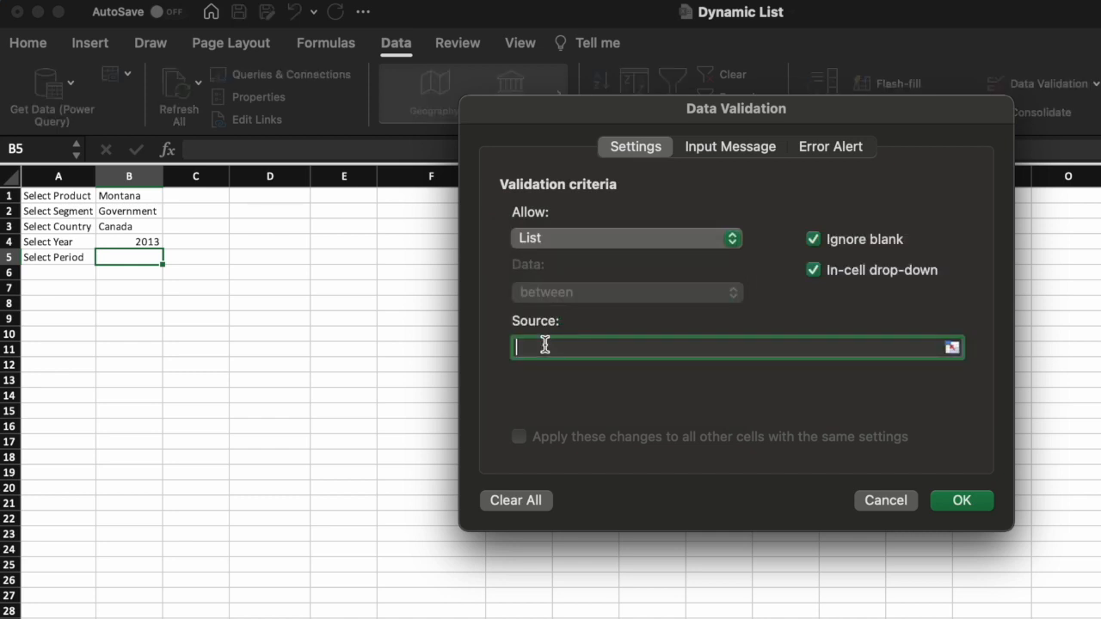
click(952, 350)
click(147, 617)
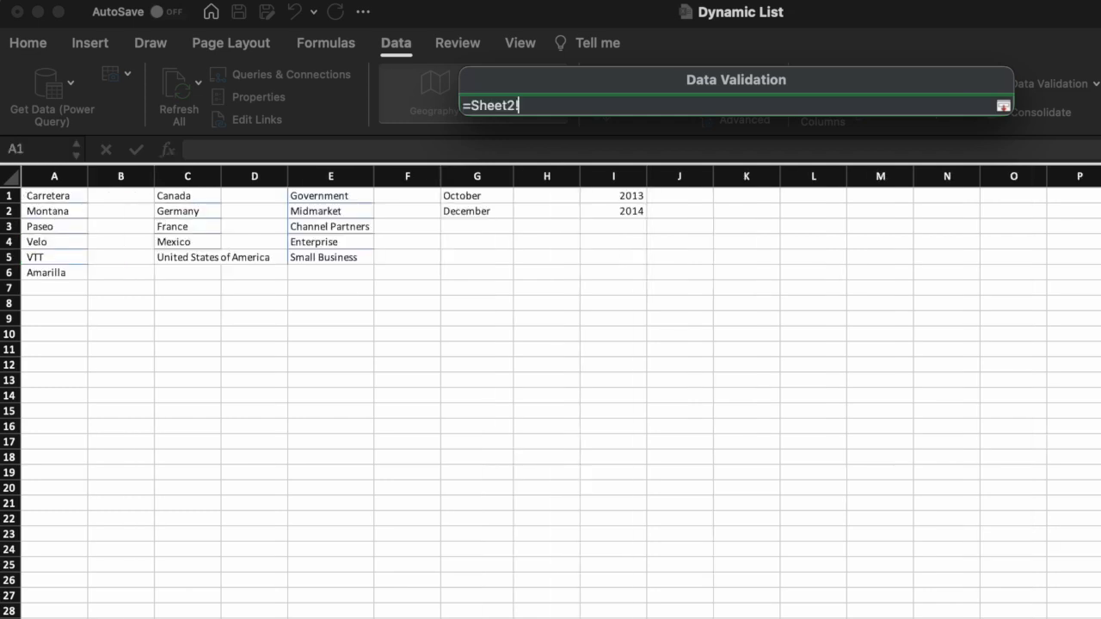
click(472, 178)
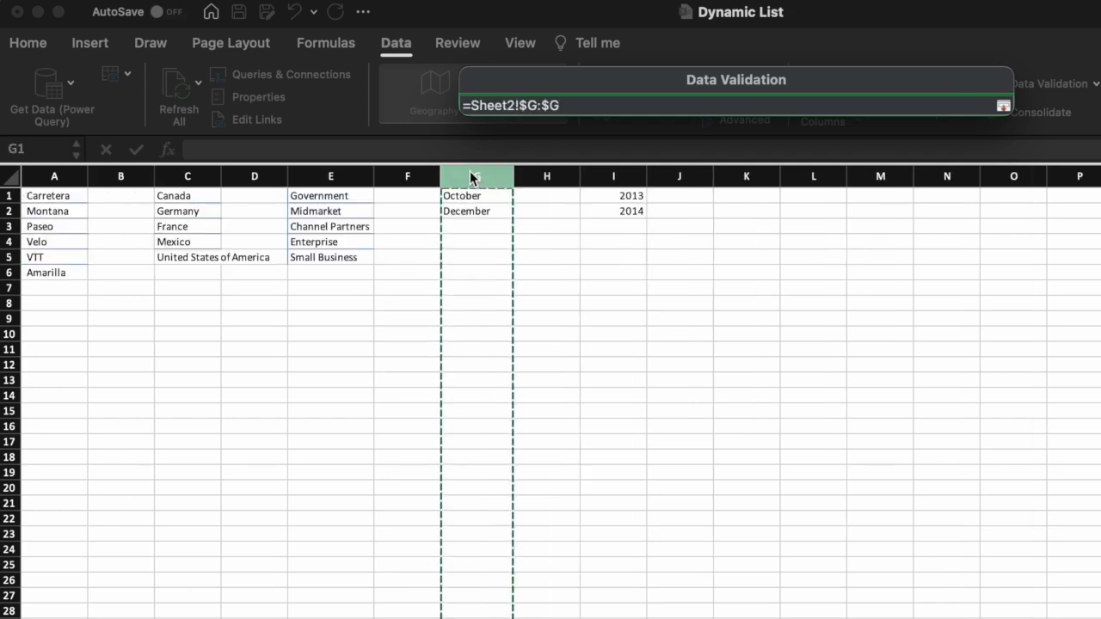
click(1003, 106)
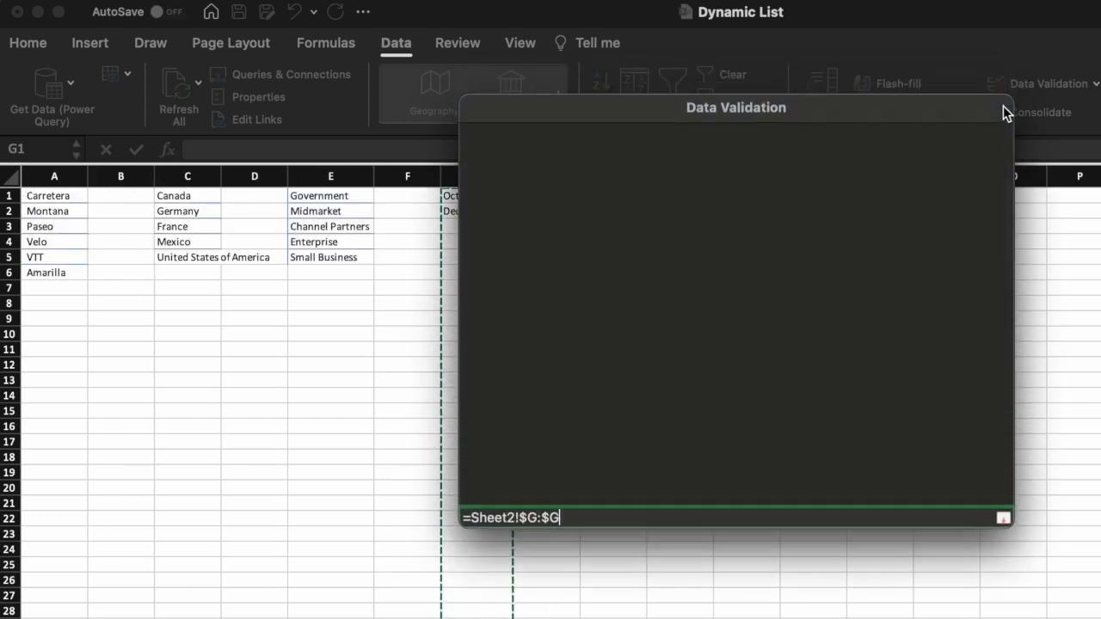
click(973, 503)
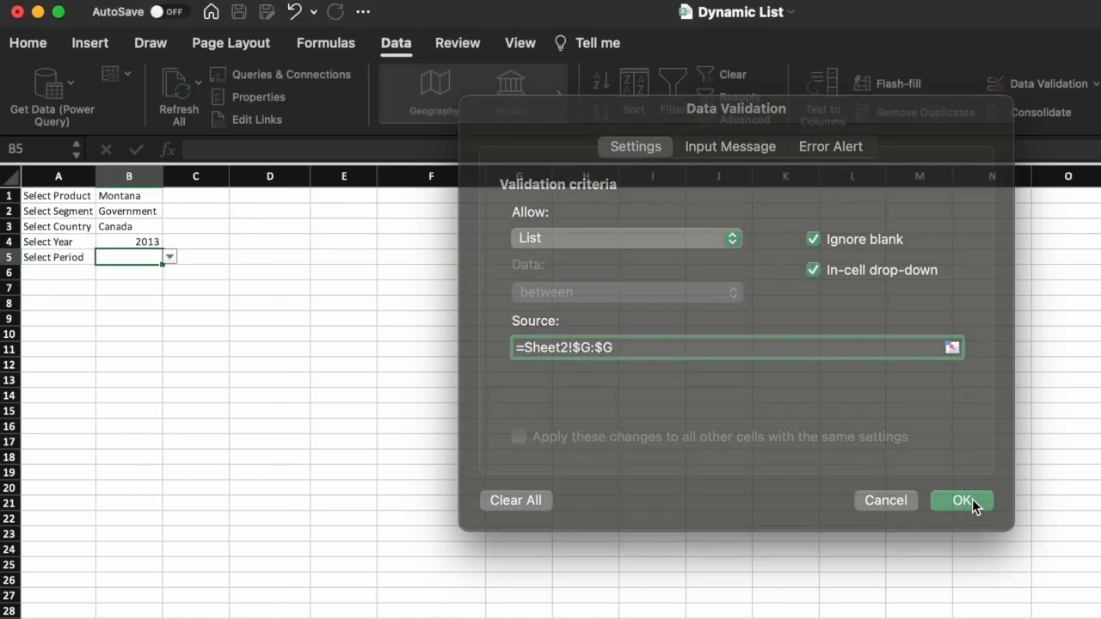
Test the Select Period drop-down in B5 by choosing October and changing the selection to December.
click(169, 258)
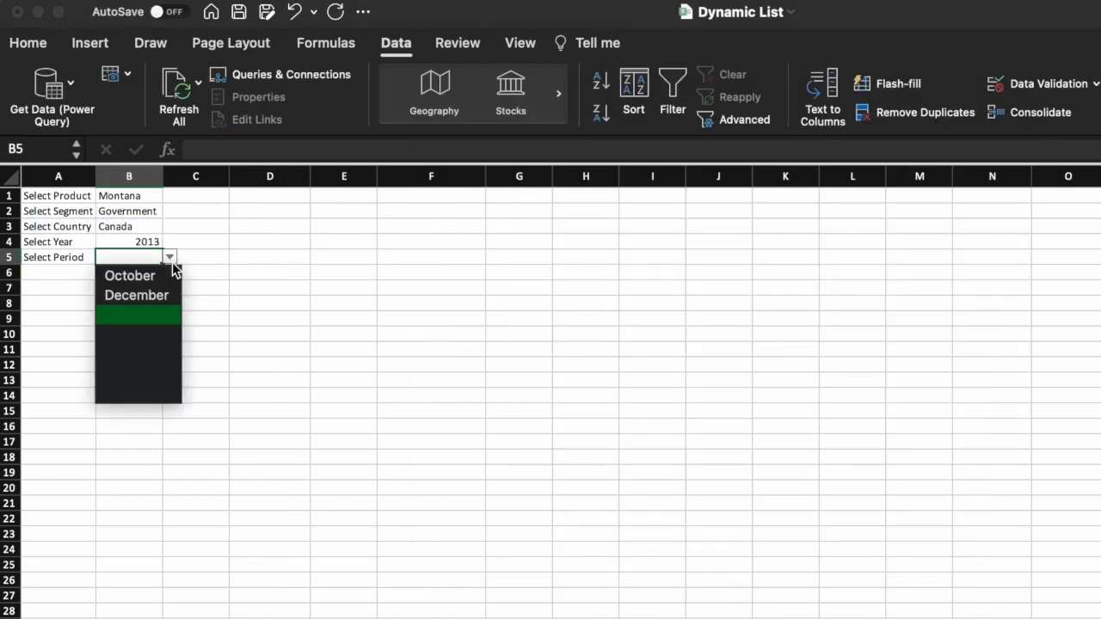
click(140, 273)
click(169, 262)
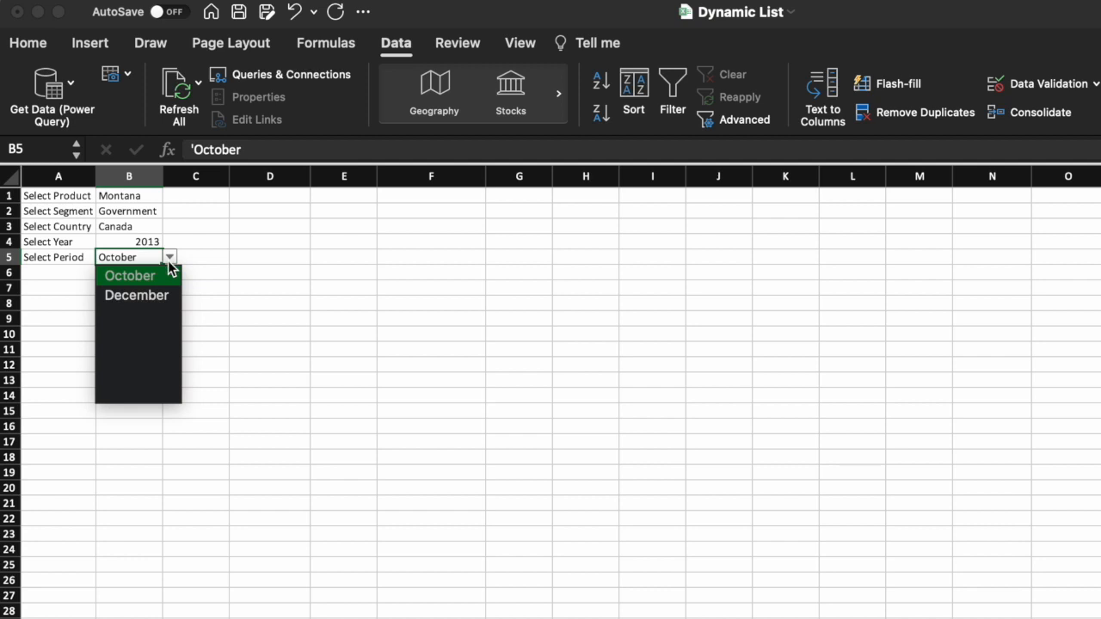
click(141, 296)
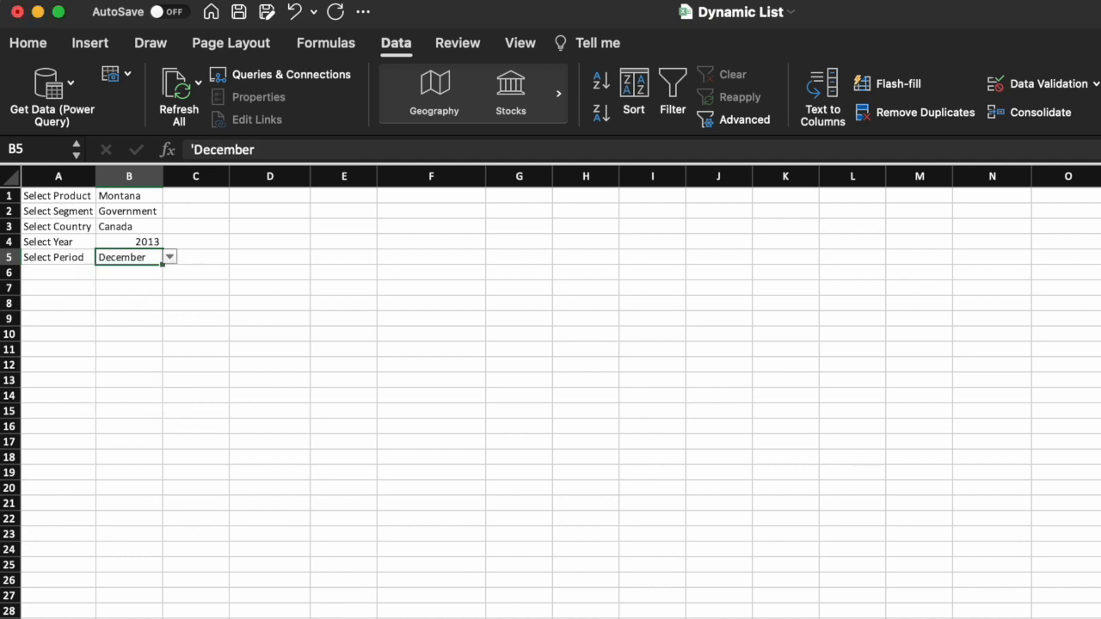
Compare the month list in Sheet2 column G with the Select Period options in B5 on Dashboard_2.
click(284, 618)
click(361, 617)
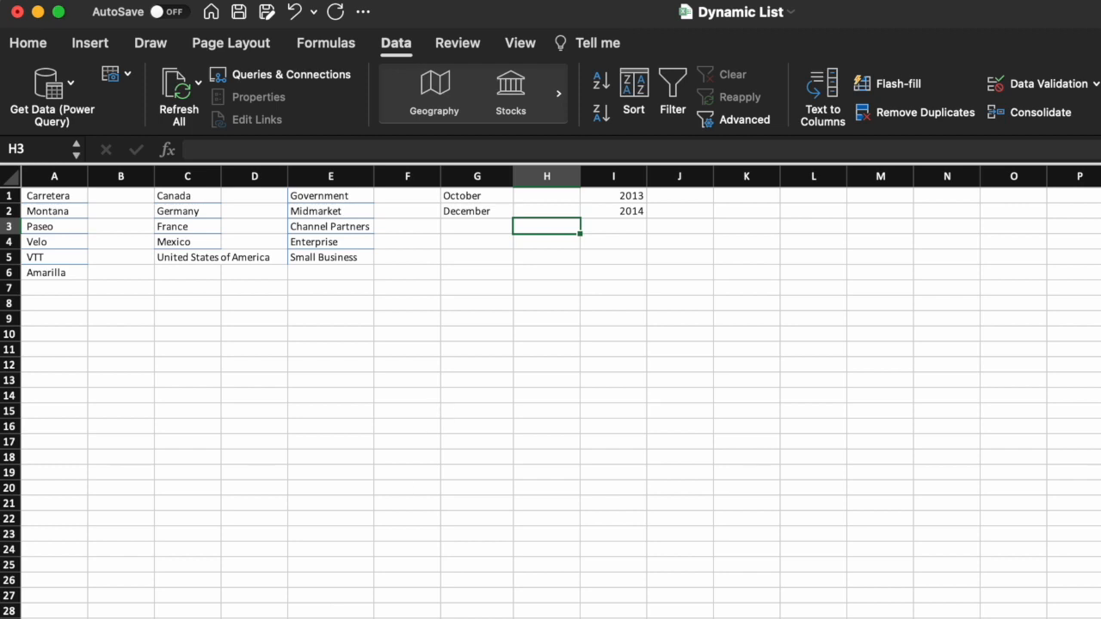
click(185, 618)
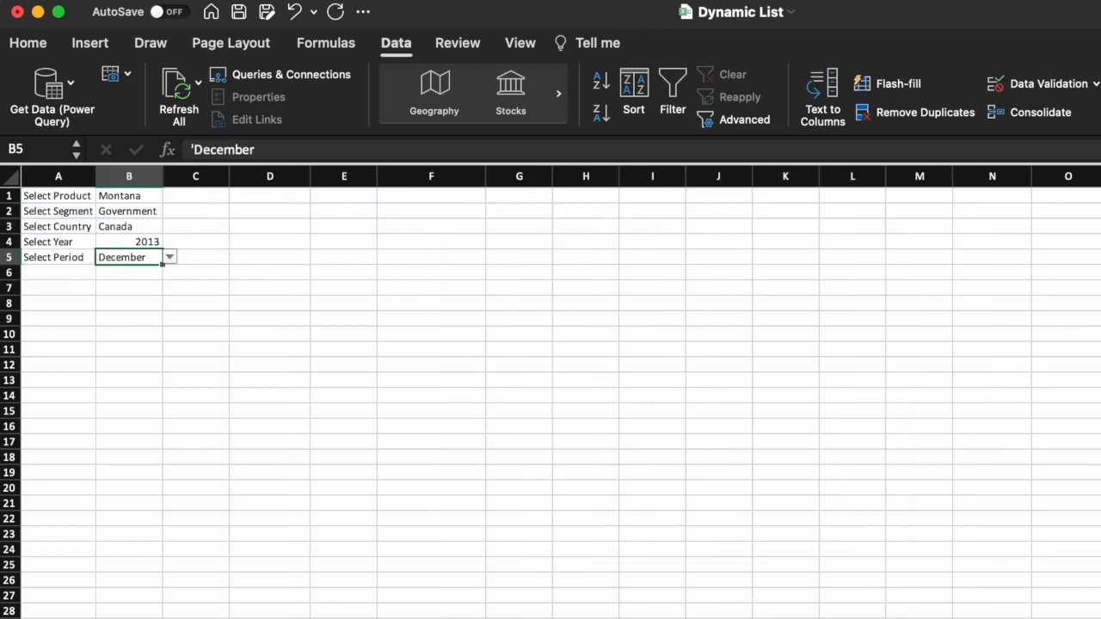
click(169, 258)
key(Escape)
Choose Carretera as the product in B1 and October as the period in B5.
click(148, 197)
click(169, 196)
click(150, 213)
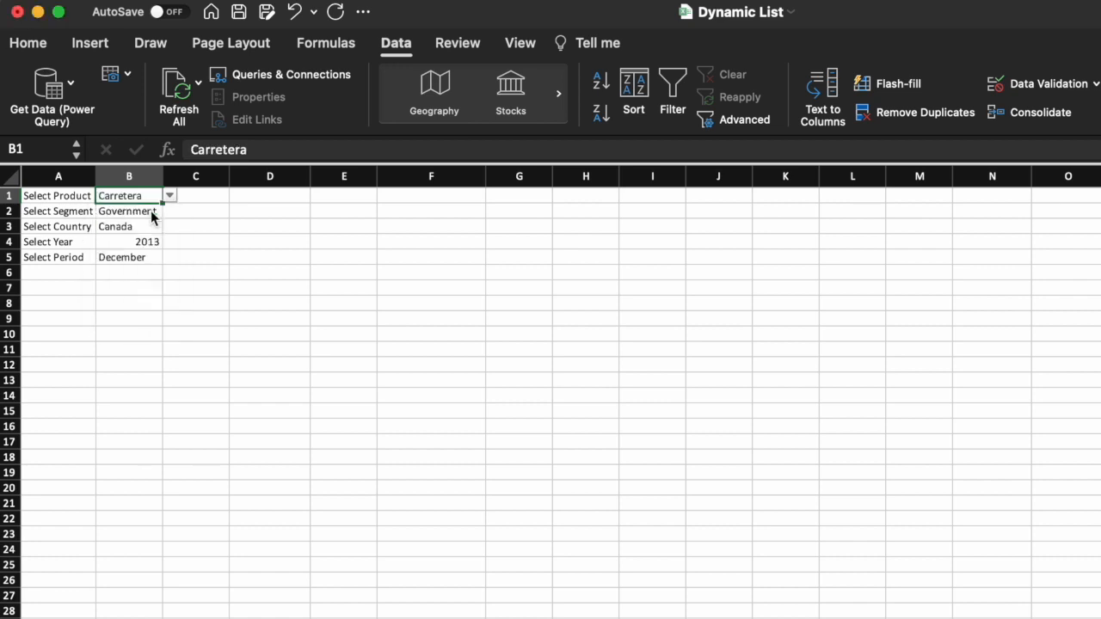
click(128, 259)
click(170, 258)
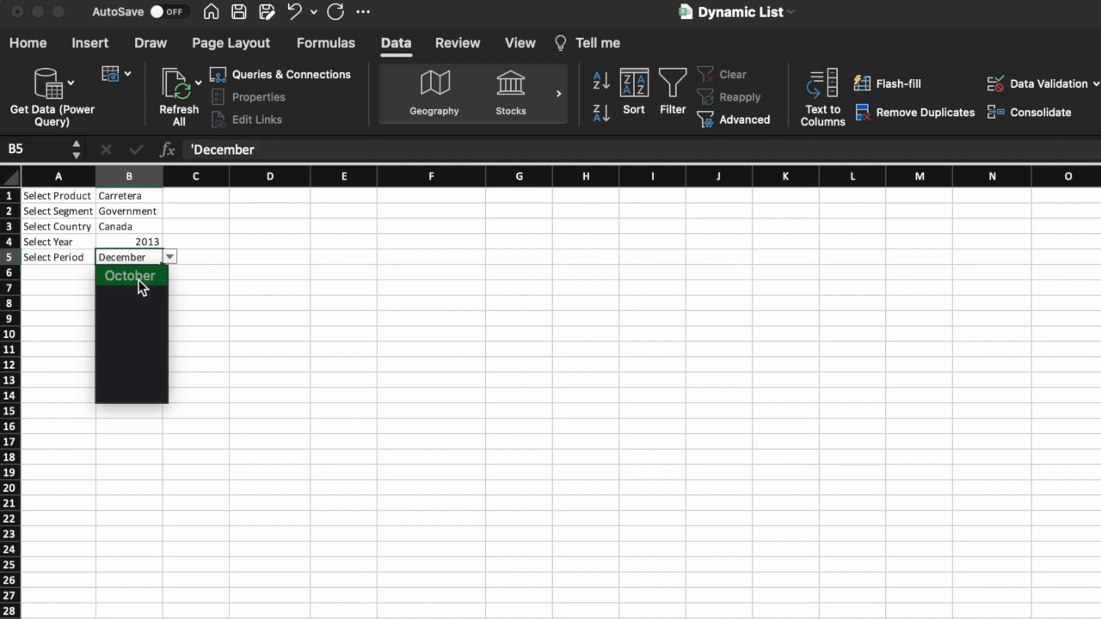
click(138, 277)
Change the segment in B2 to Midmarket and check which months the Select Period drop-down in B5 offers.
click(140, 213)
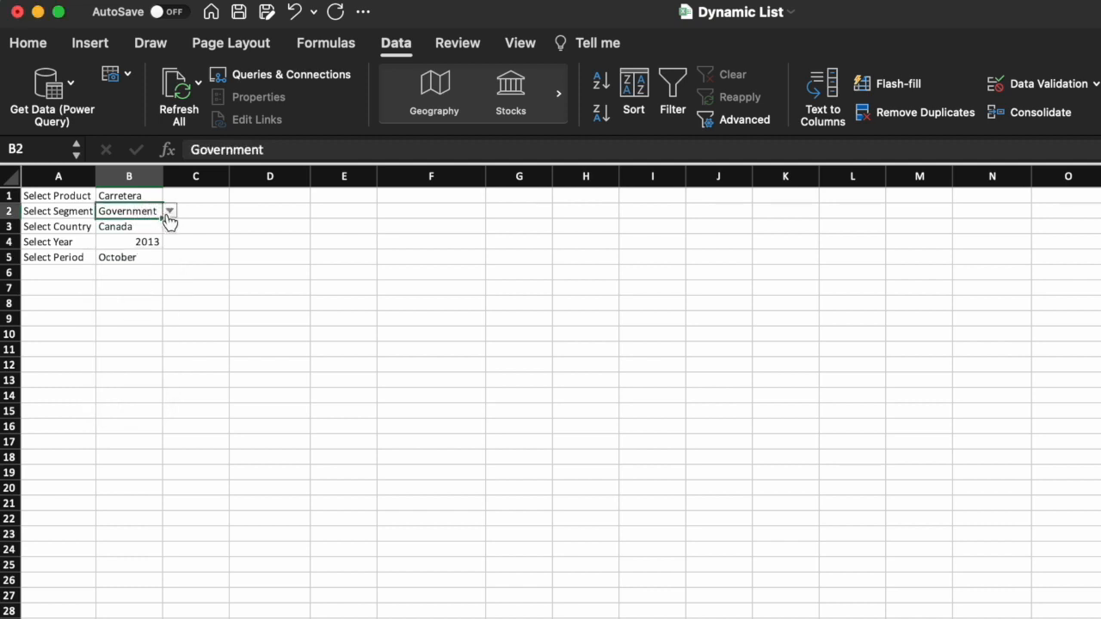
click(169, 215)
click(141, 251)
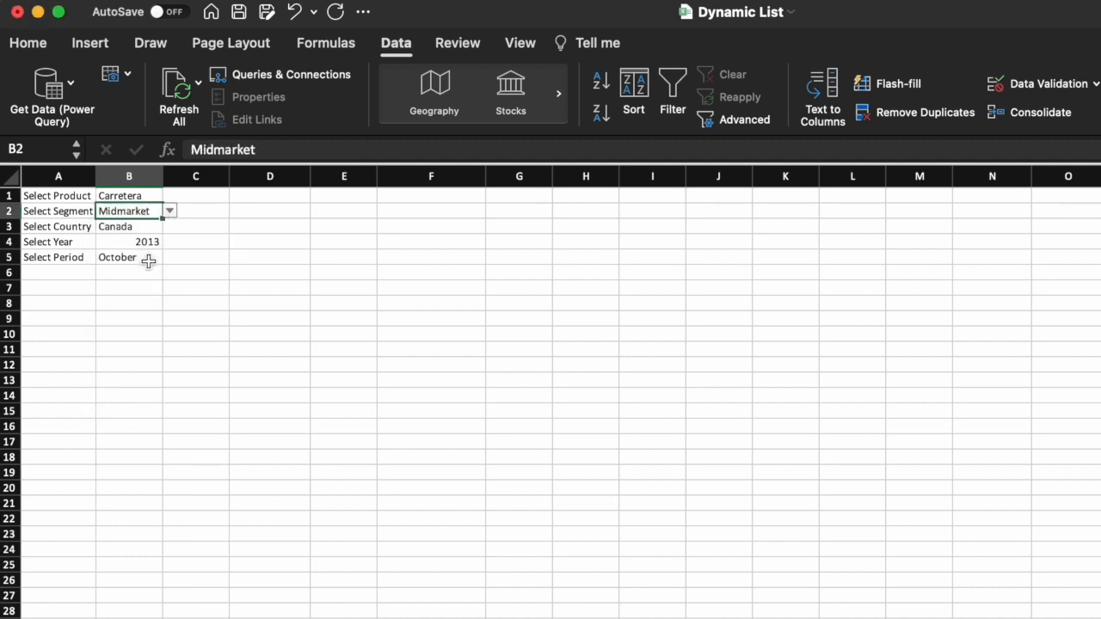
click(144, 272)
click(159, 258)
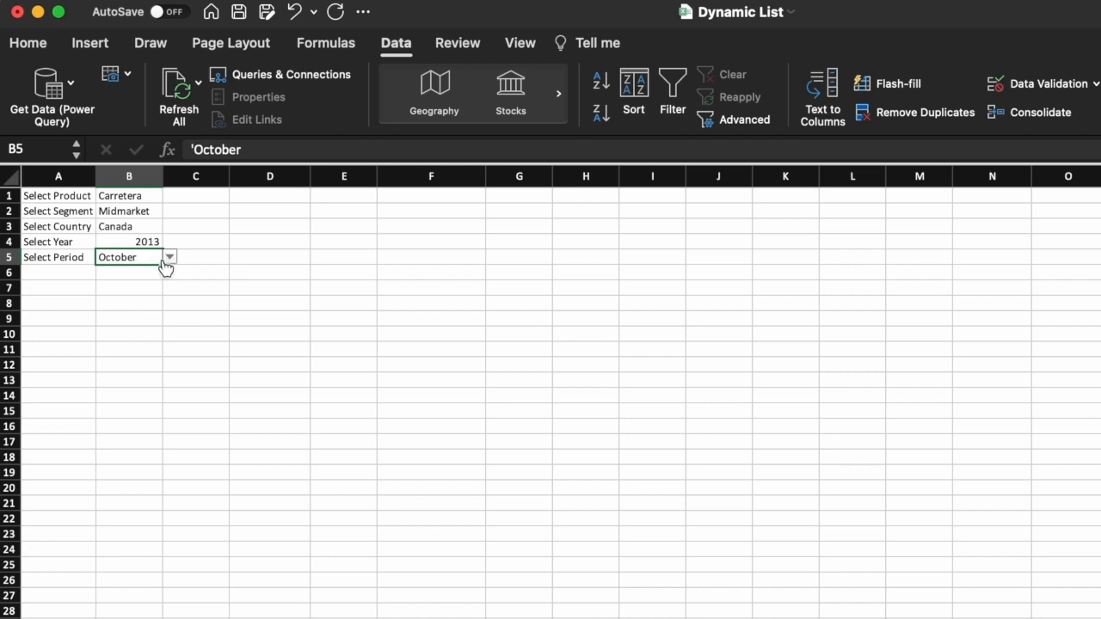
click(169, 259)
key(Escape)
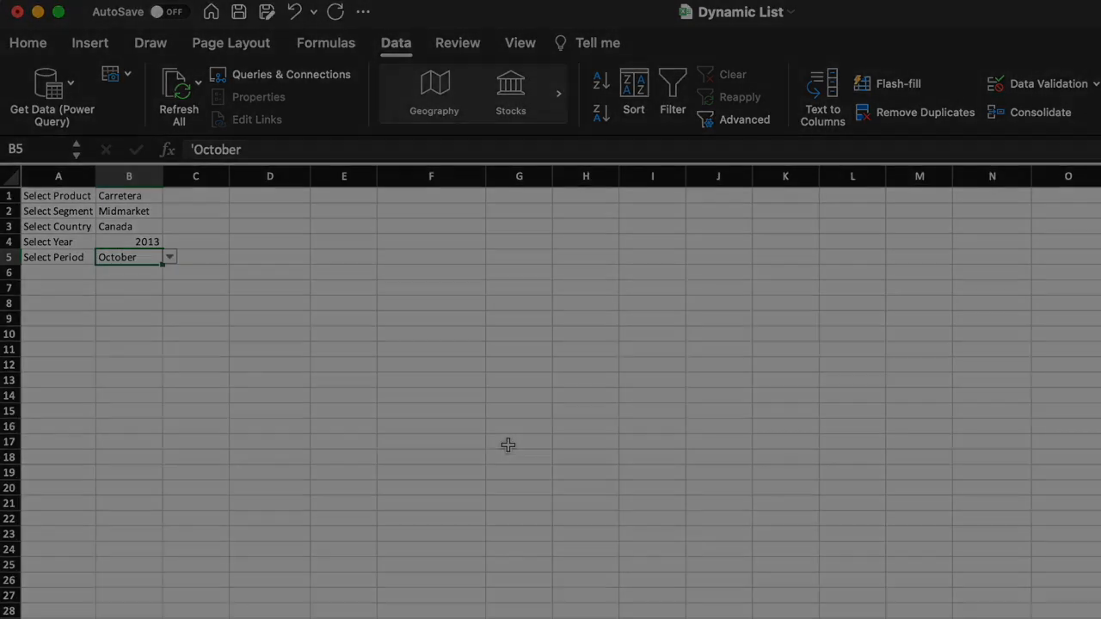